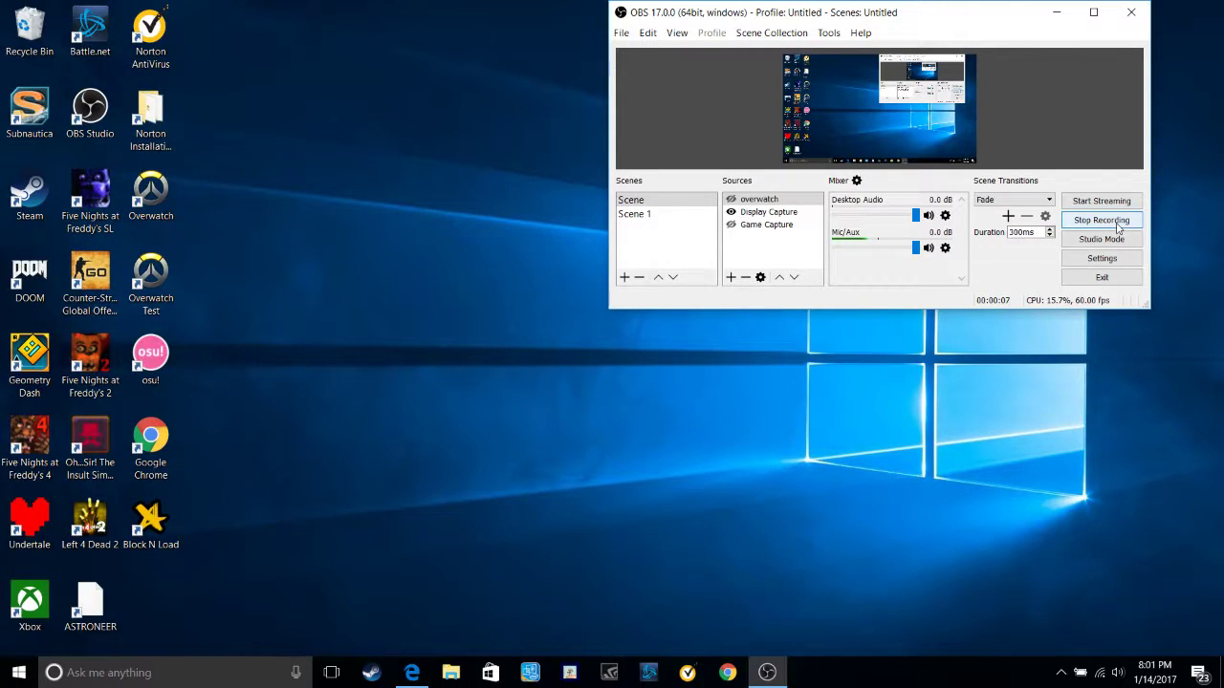
Switch to the Edge browser, open the "Bo3 Zombies 50+" video from the Copyright Notices list and pause it.
{"action": "left_click", "coordinate": [411, 672]}
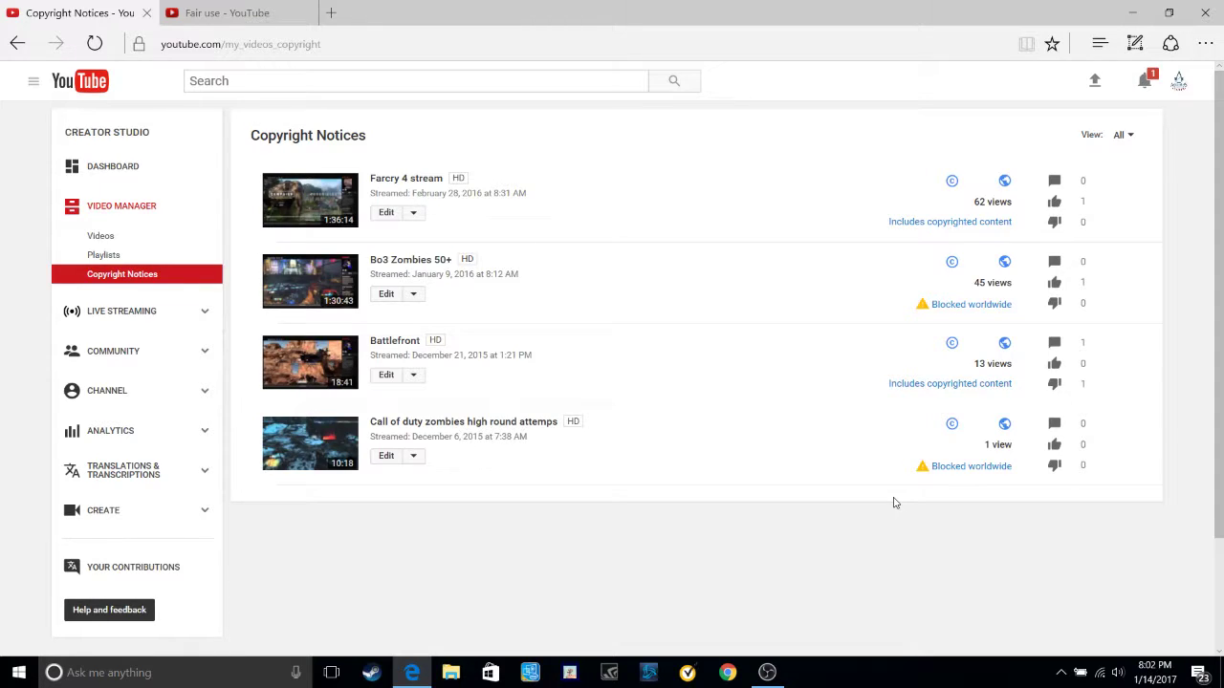
{"action": "left_click", "coordinate": [437, 261]}
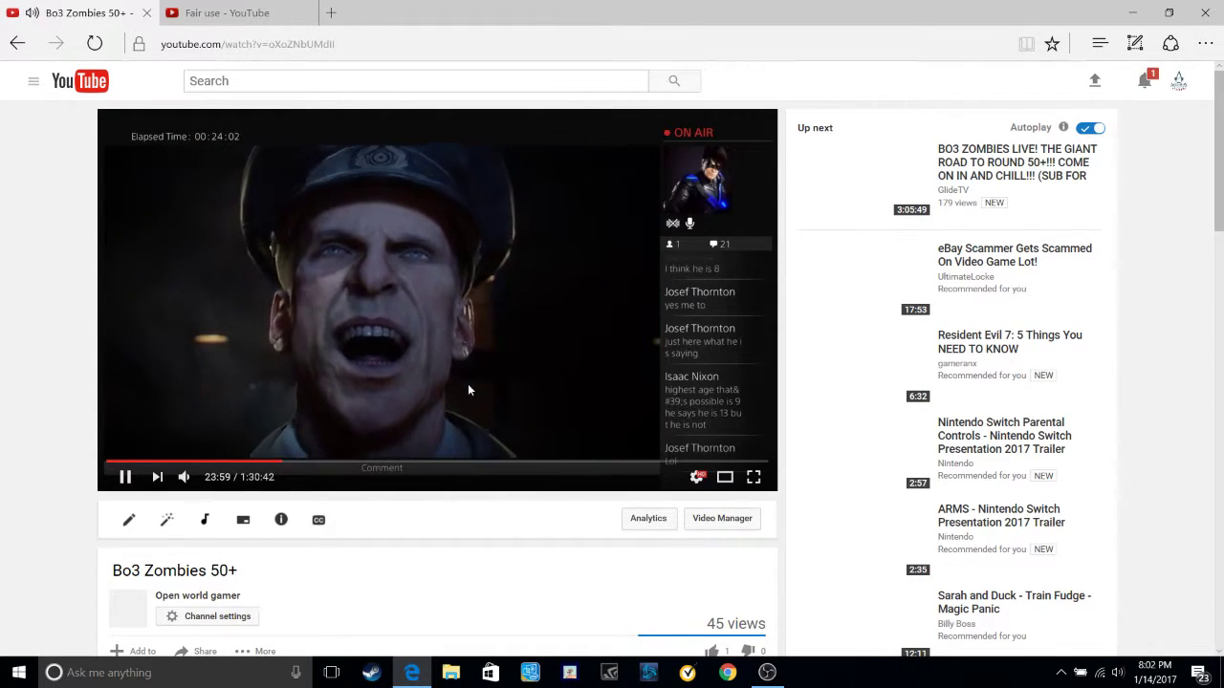
{"action": "left_click", "coordinate": [468, 390]}
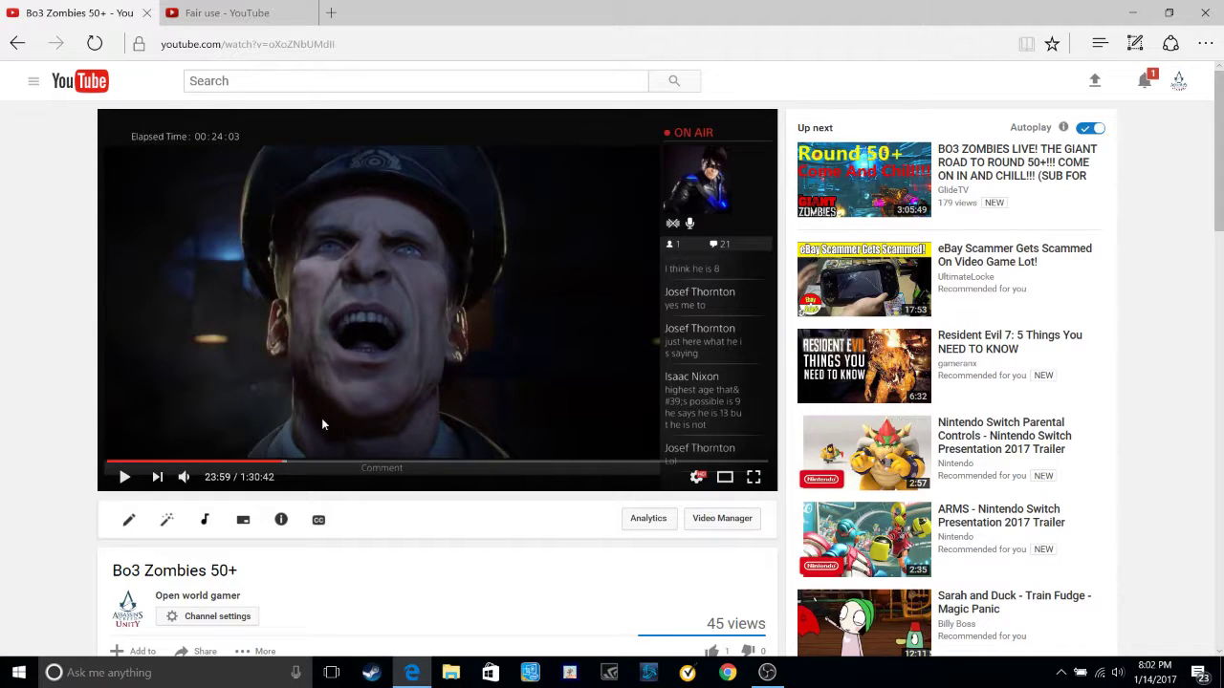
Replay the claimed cutscene of "Bo3 Zombies 50+" around 23:36 to 24:14, and pause after it ends.
{"action": "left_click", "coordinate": [342, 368]}
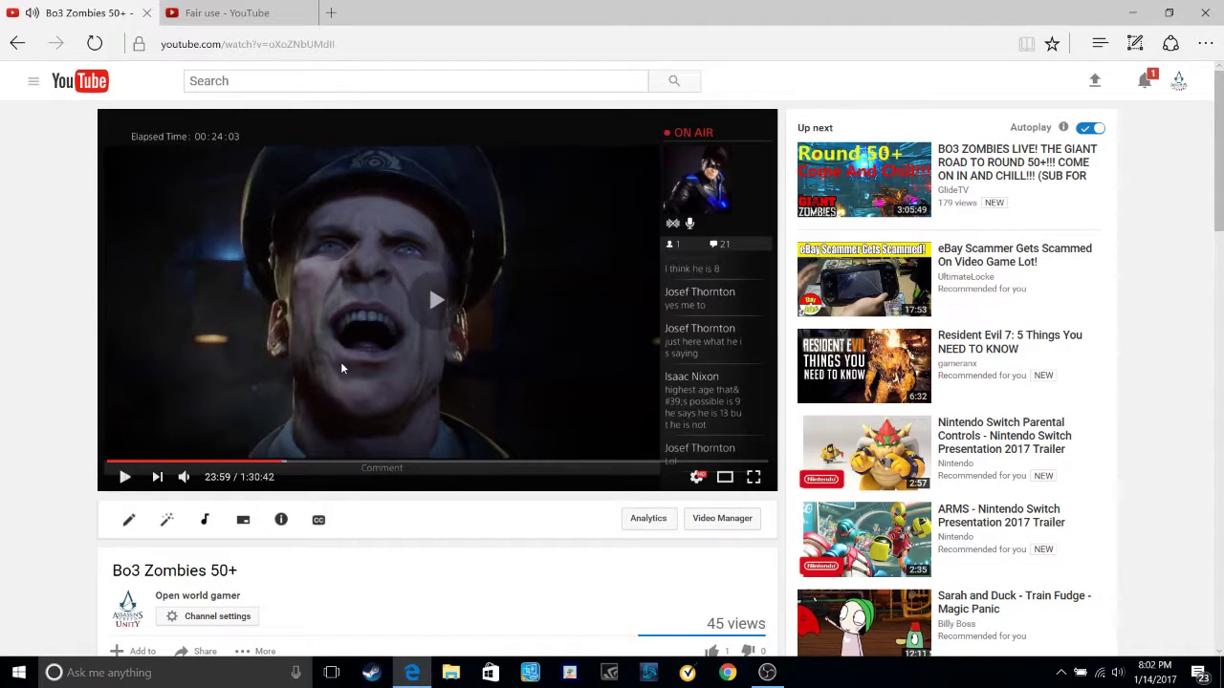
{"action": "scroll", "coordinate": [341, 363], "scroll_direction": "down", "scroll_amount": 1}
{"action": "left_click", "coordinate": [282, 374]}
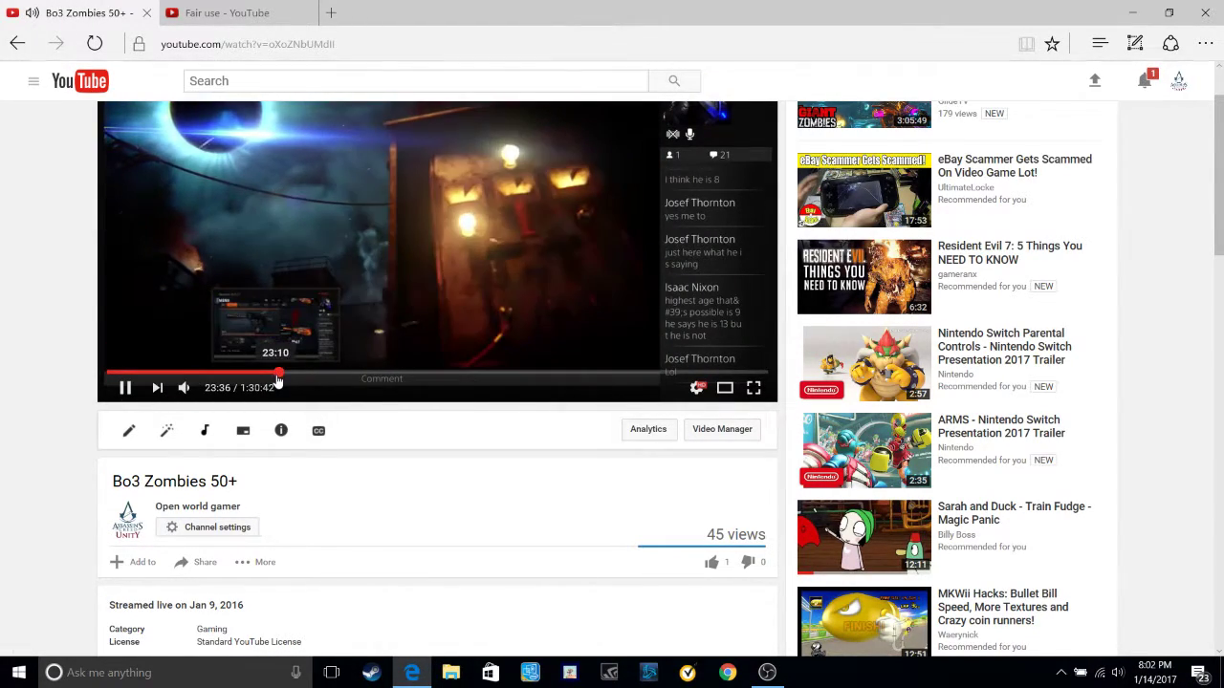
{"action": "left_click_drag", "start_coordinate": [276, 375], "coordinate": [283, 387]}
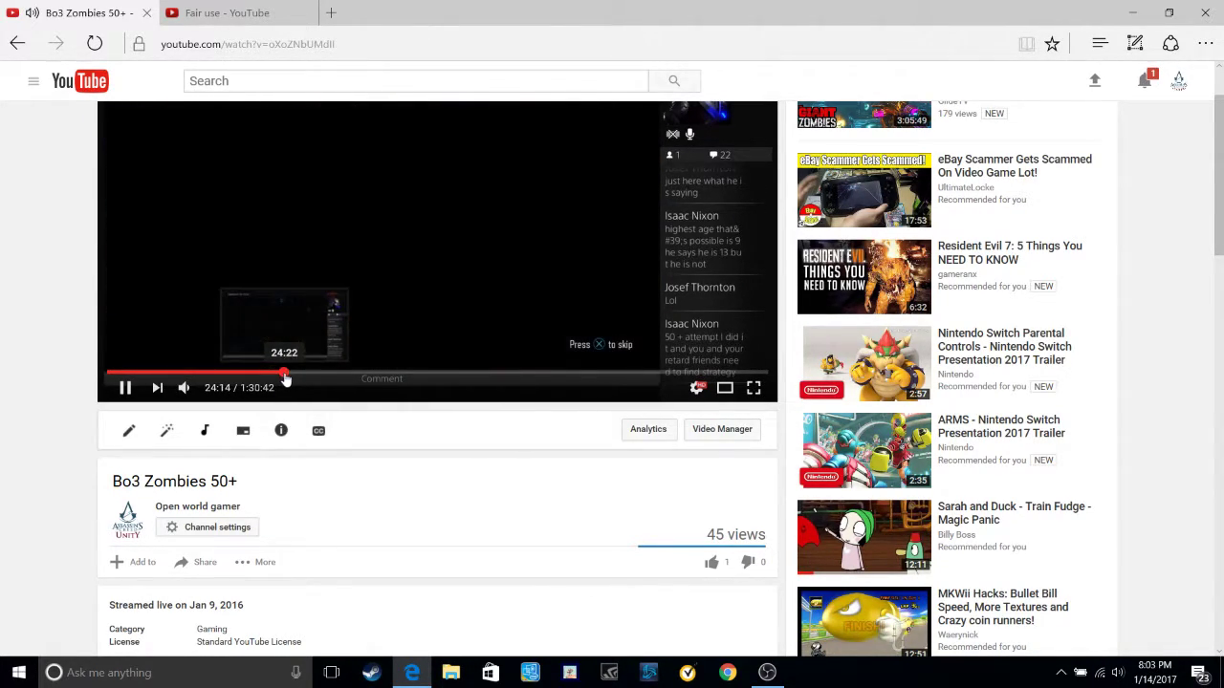
{"action": "scroll", "coordinate": [612, 382], "scroll_direction": "down", "scroll_amount": 1}
{"action": "scroll", "coordinate": [574, 403], "scroll_direction": "up", "scroll_amount": 3}
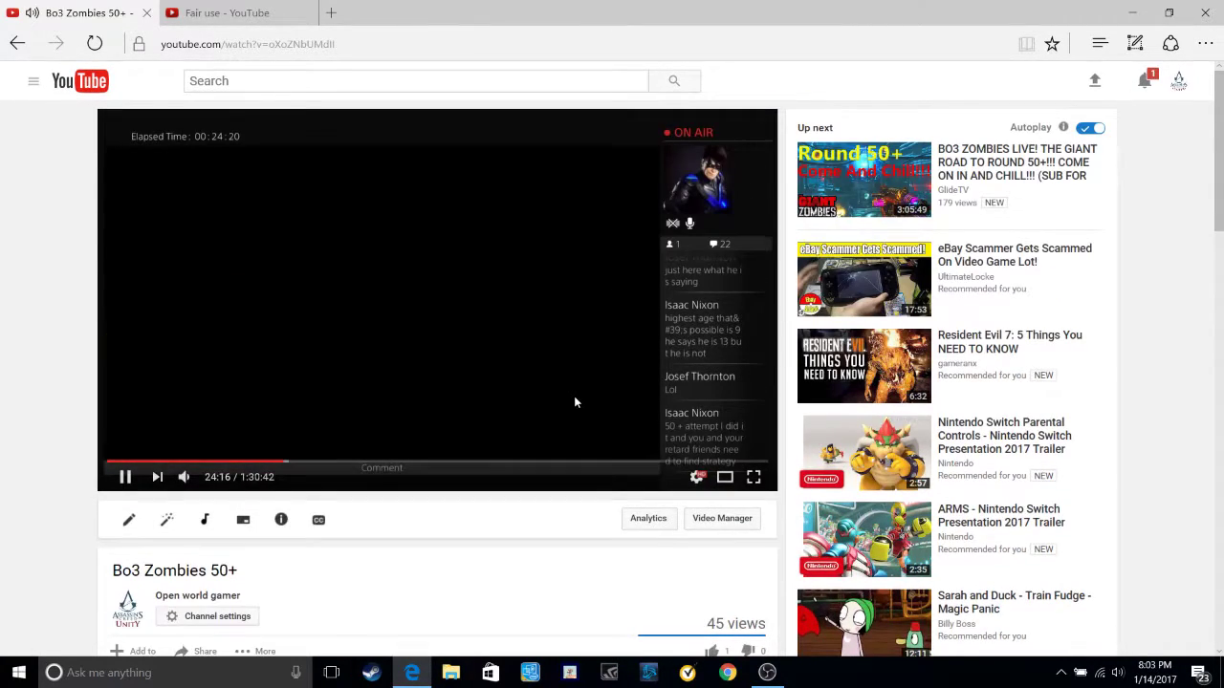
{"action": "left_click", "coordinate": [537, 349]}
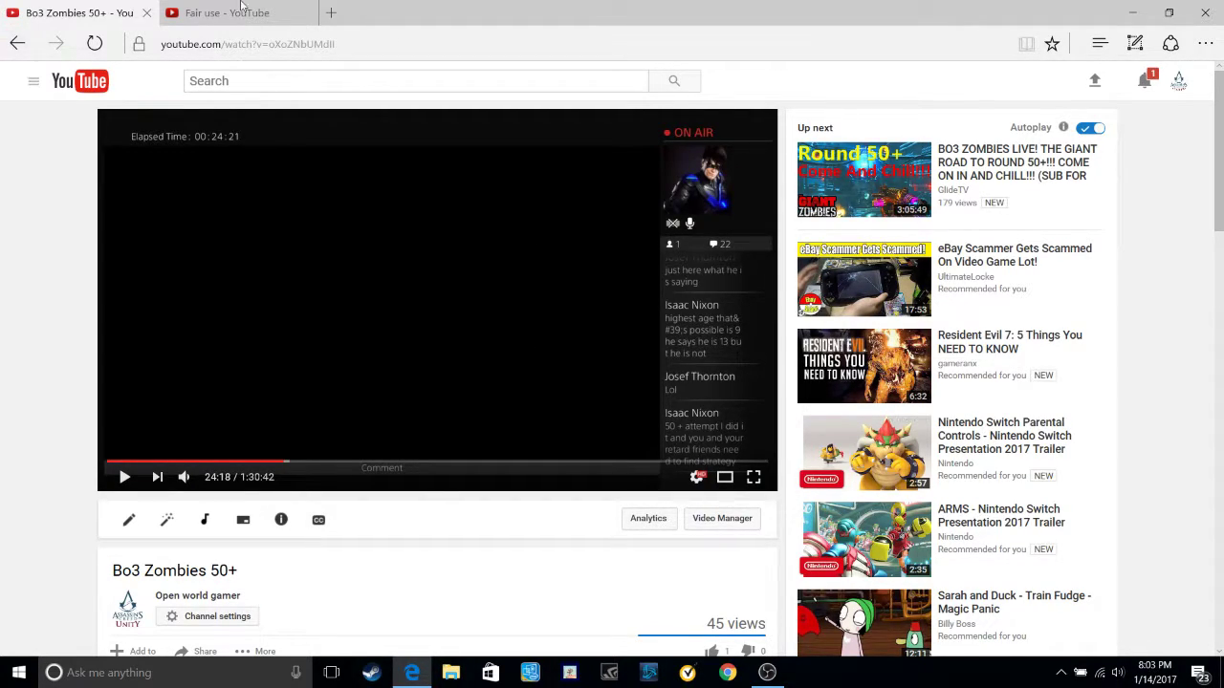
Open the copyright details of "Farcry 4 stream" from the notices list and play the "Mountain Whisper" match, pausing it partway.
{"action": "left_click", "coordinate": [17, 43]}
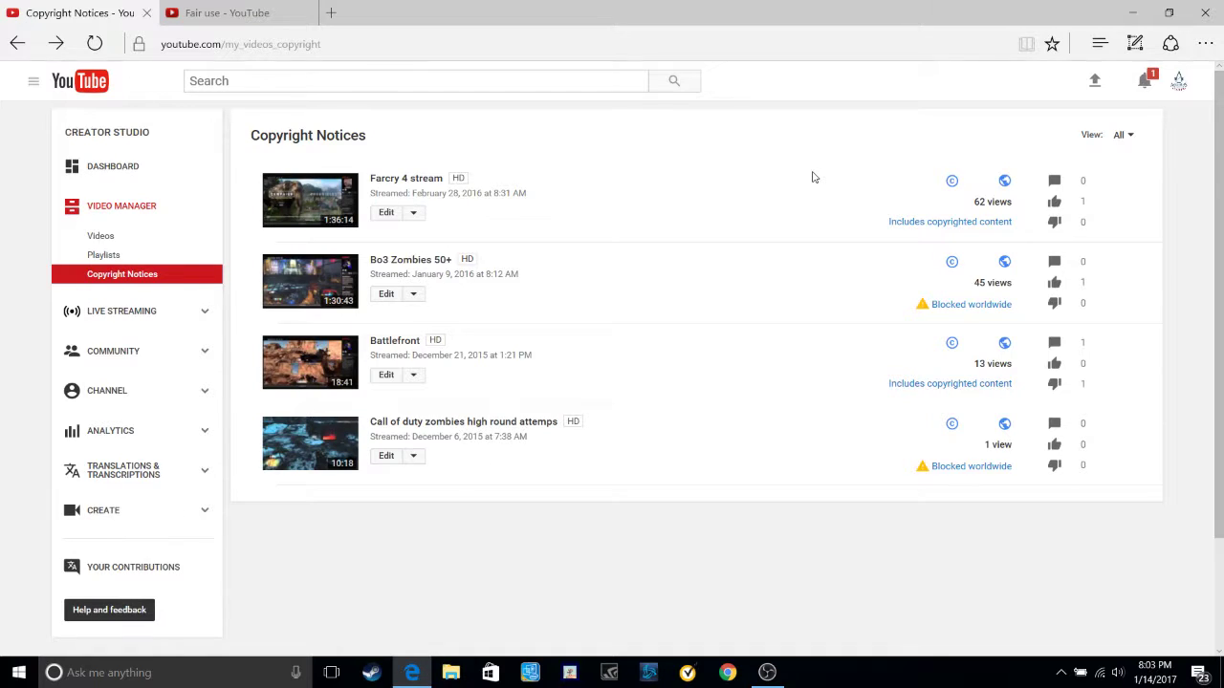
{"action": "left_click", "coordinate": [950, 223]}
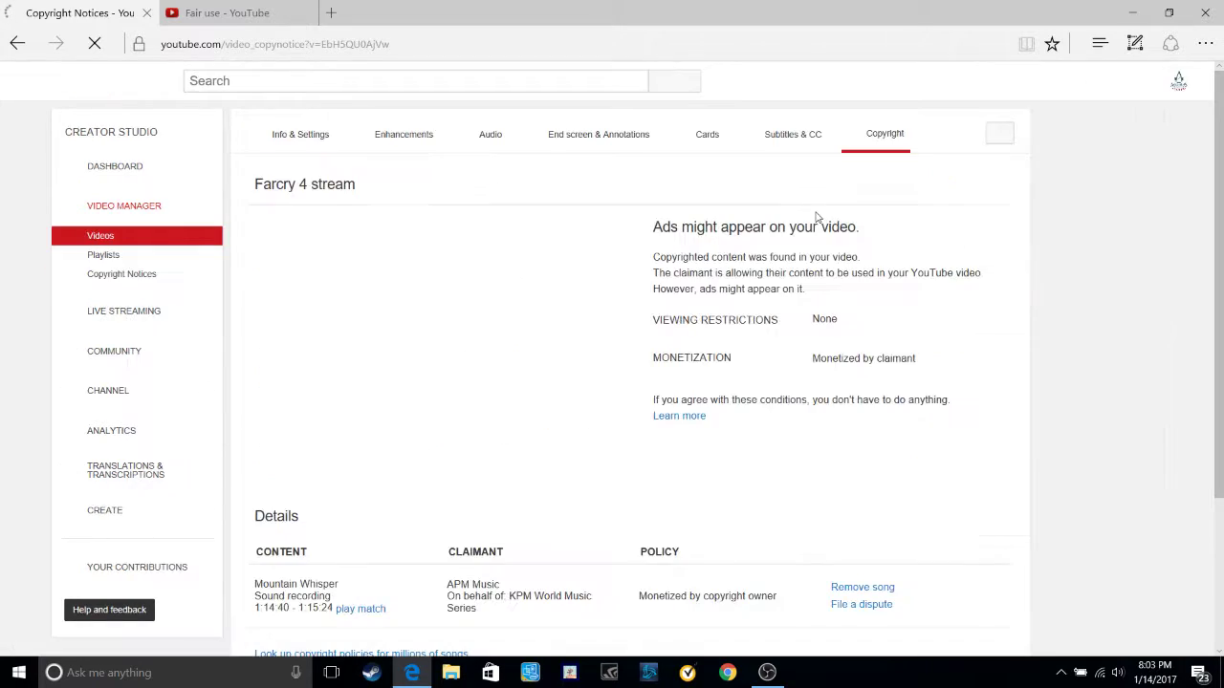
{"action": "scroll", "coordinate": [678, 392], "scroll_direction": "down", "scroll_amount": 1}
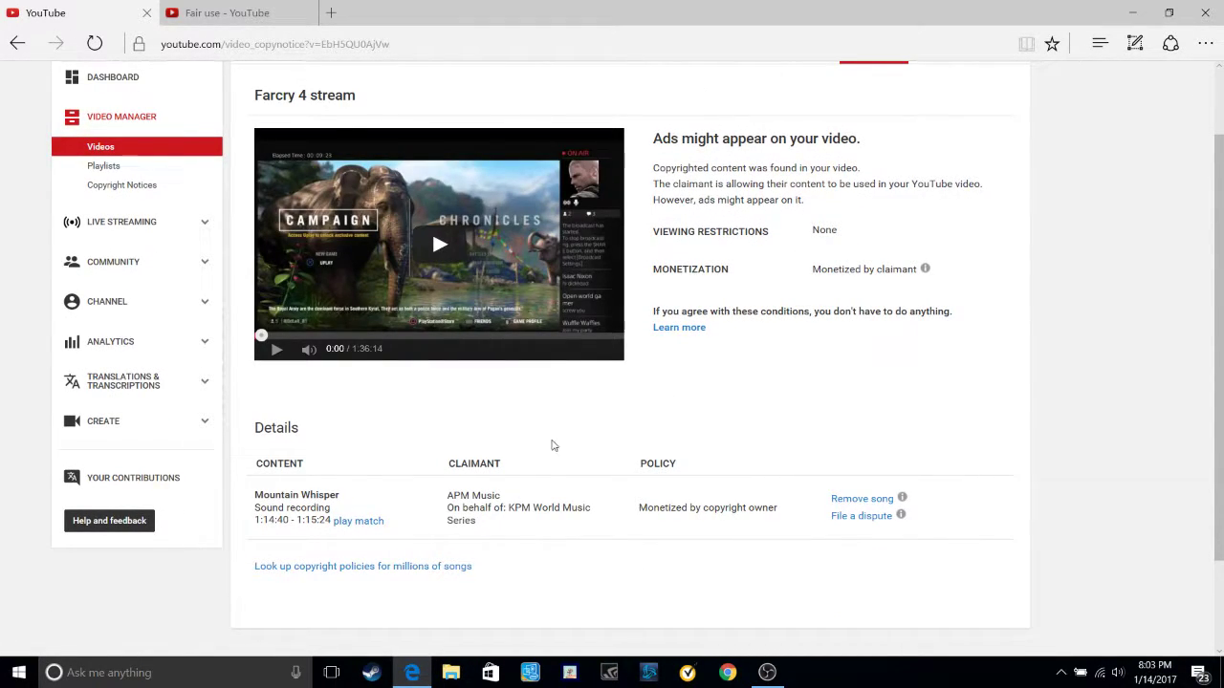
{"action": "left_click", "coordinate": [368, 529]}
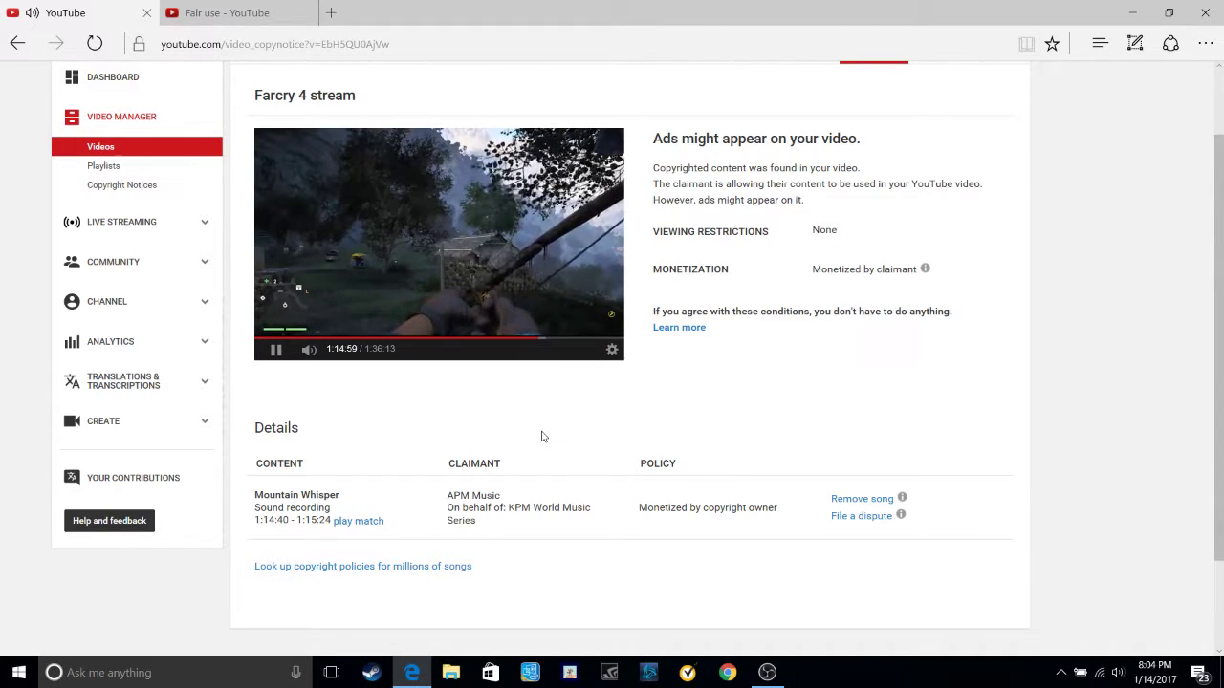
{"action": "left_click", "coordinate": [456, 265]}
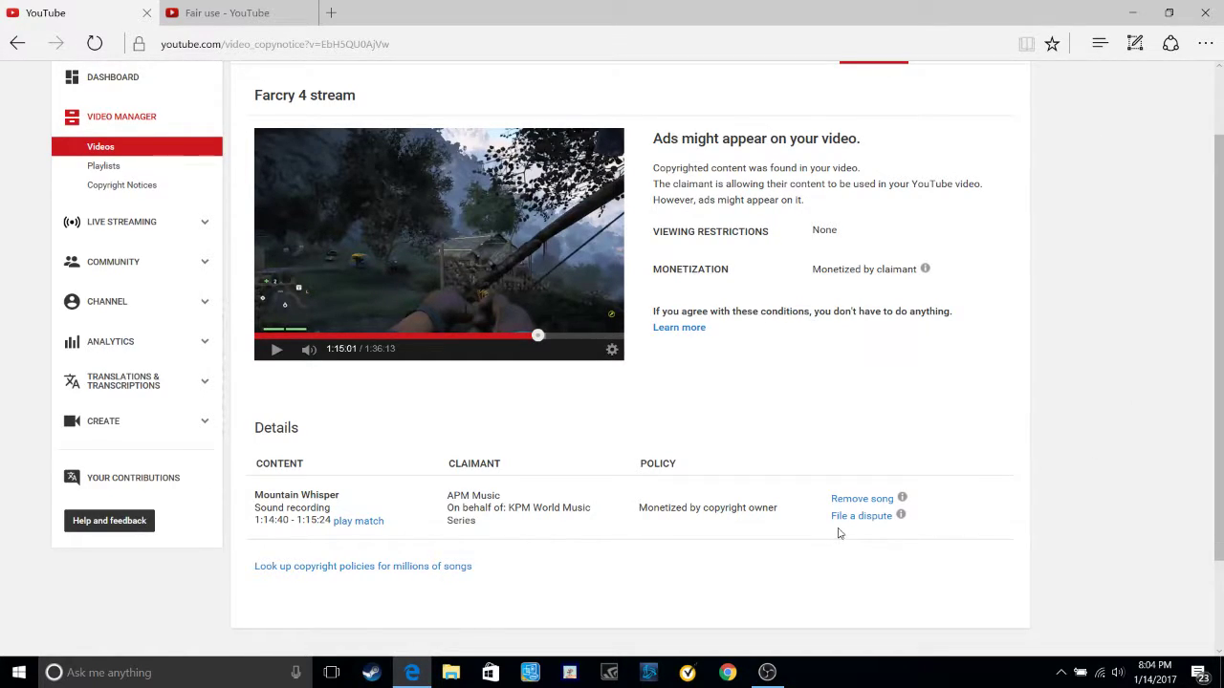
Open the copyright details of "Battlefront", review the claimants and play the match for "The Battle Of Endor I".
{"action": "left_click", "coordinate": [29, 43]}
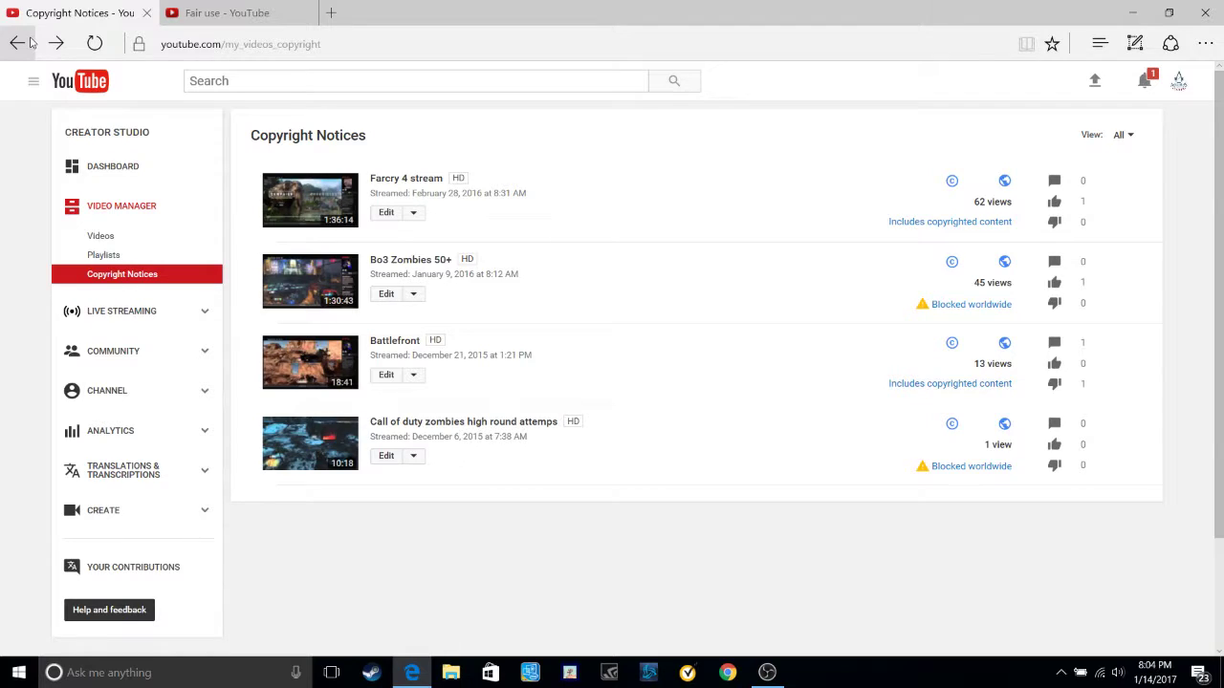
{"action": "left_click", "coordinate": [920, 385]}
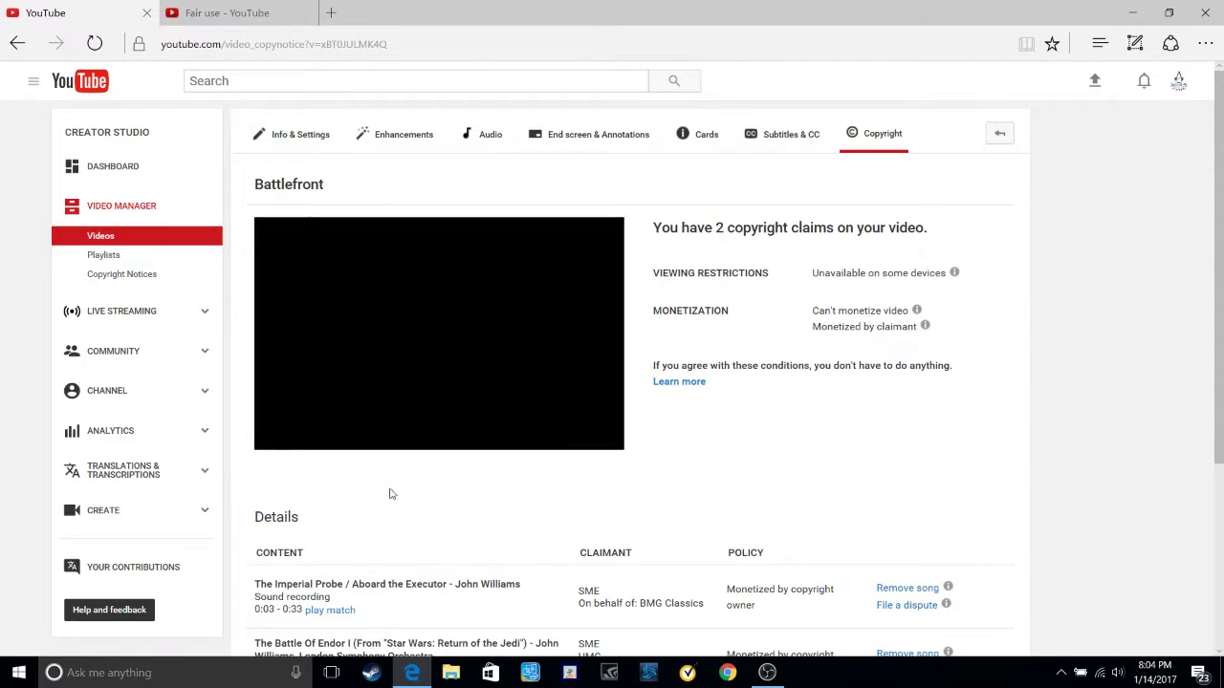
{"action": "scroll", "coordinate": [426, 529], "scroll_direction": "down", "scroll_amount": 2}
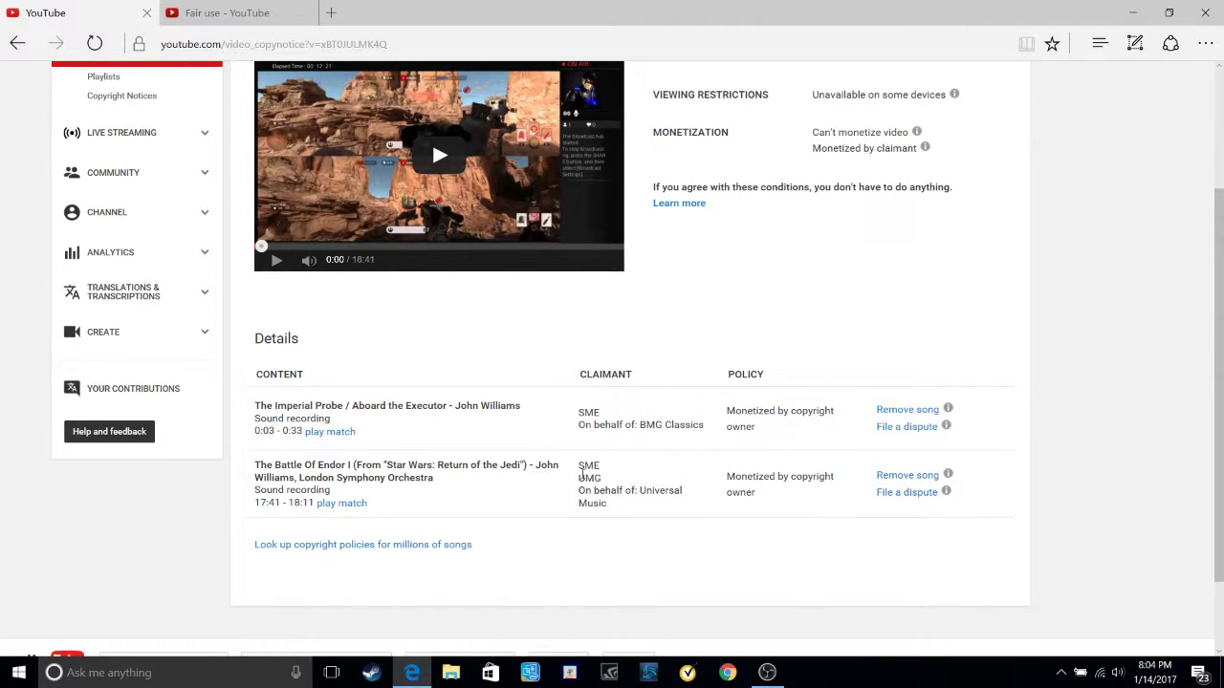
{"action": "left_click_drag", "start_coordinate": [579, 468], "coordinate": [625, 511]}
{"action": "left_click", "coordinate": [685, 558]}
{"action": "left_click", "coordinate": [329, 504]}
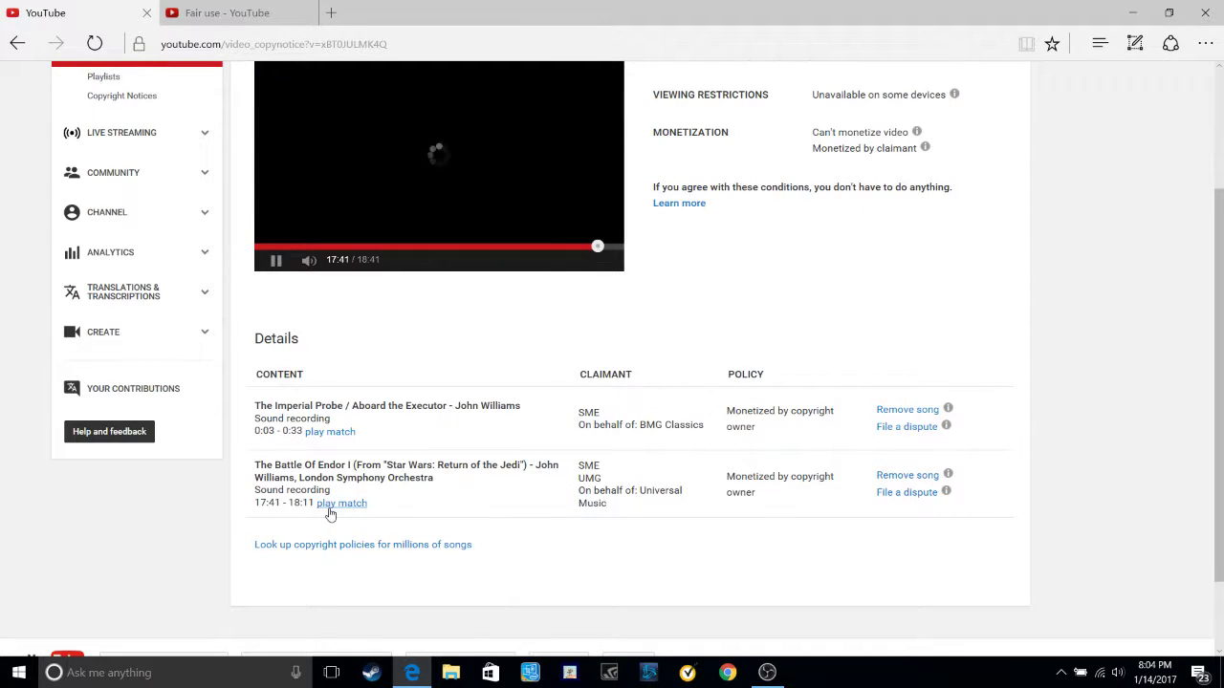
Play the match for "The Imperial Probe / Aboard the Executor" in the Battlefront video, skip ahead slightly and pause it.
{"action": "scroll", "coordinate": [453, 487], "scroll_direction": "up", "scroll_amount": 2}
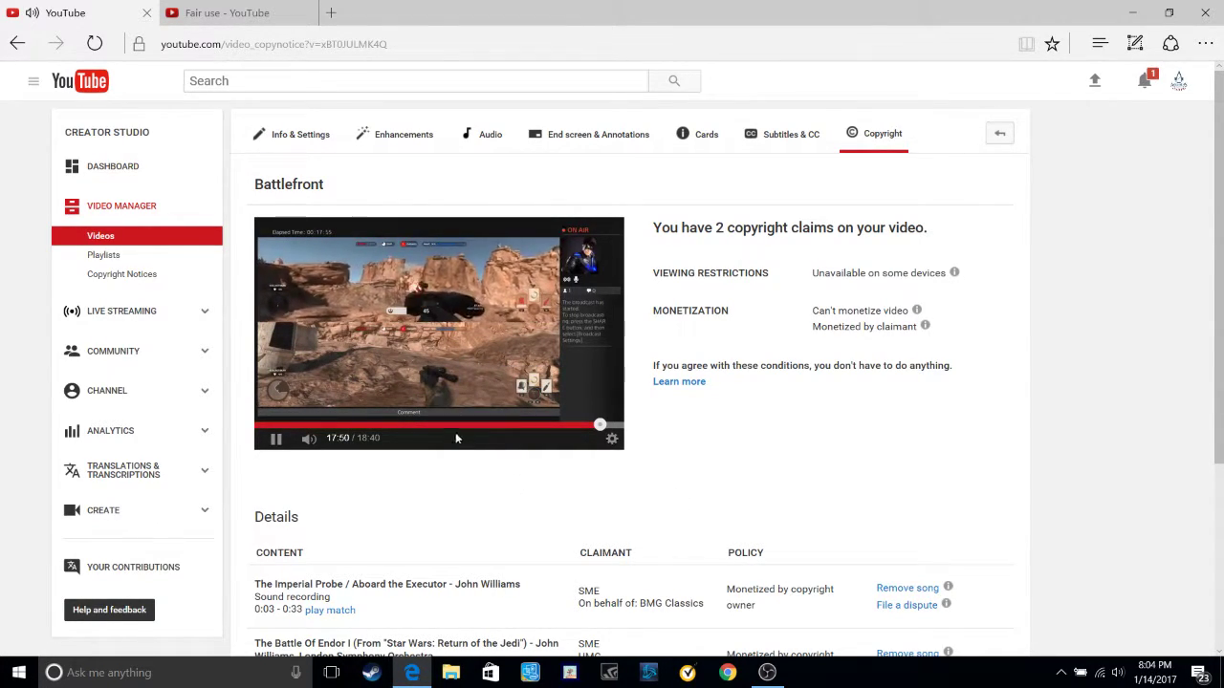
{"action": "scroll", "coordinate": [438, 483], "scroll_direction": "down", "scroll_amount": 1}
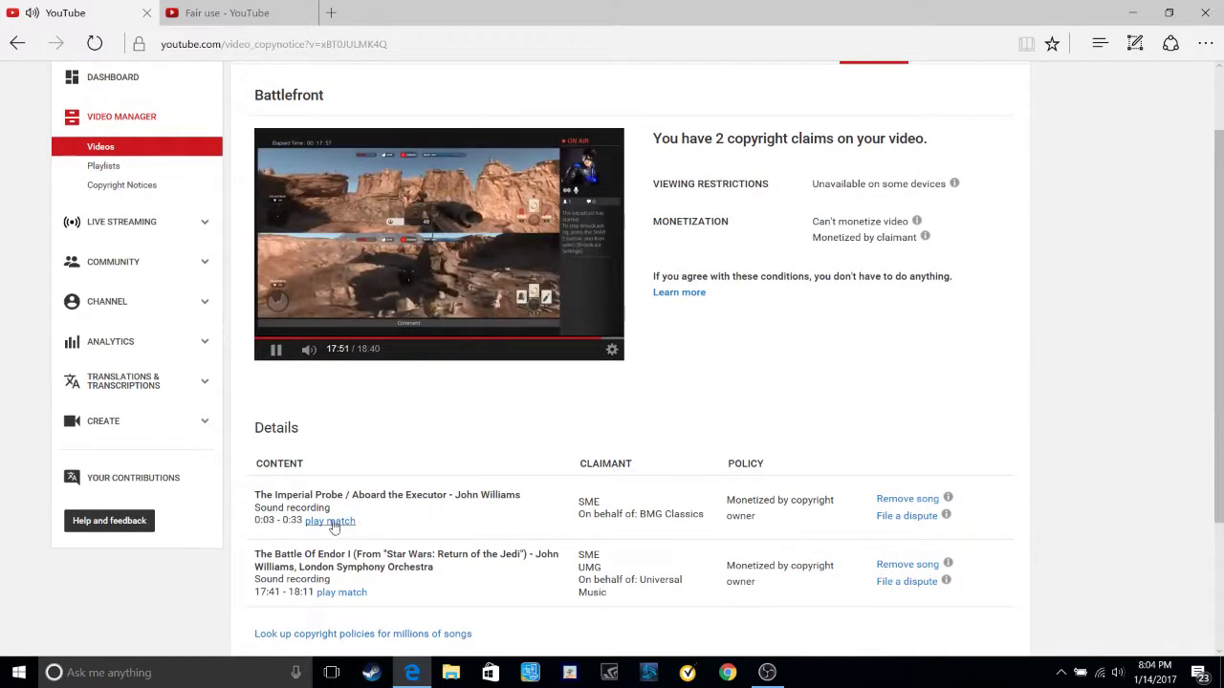
{"action": "left_click", "coordinate": [328, 523]}
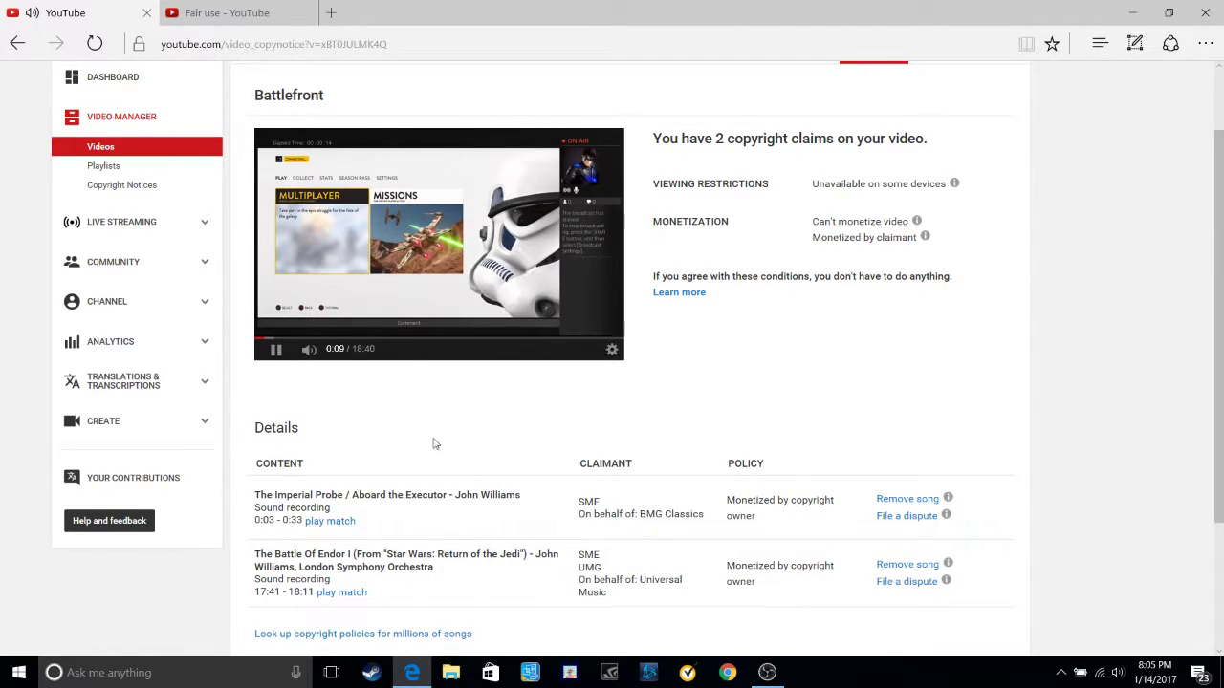
{"action": "left_click", "coordinate": [269, 337]}
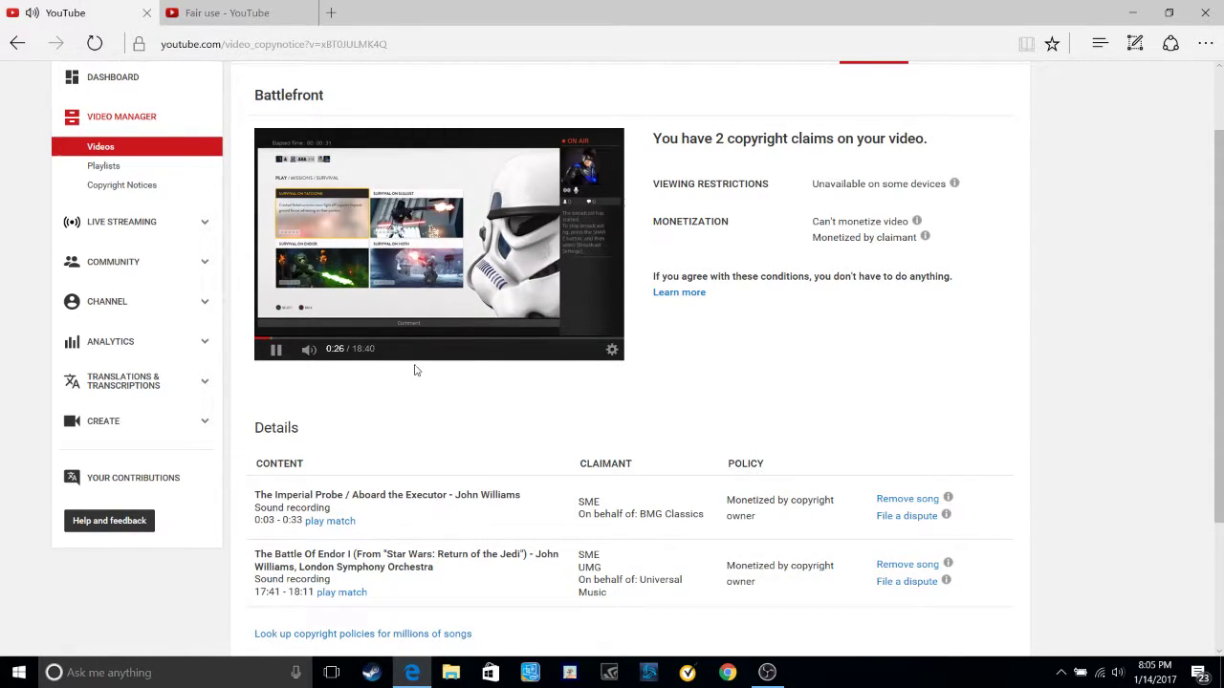
{"action": "key", "text": "space"}
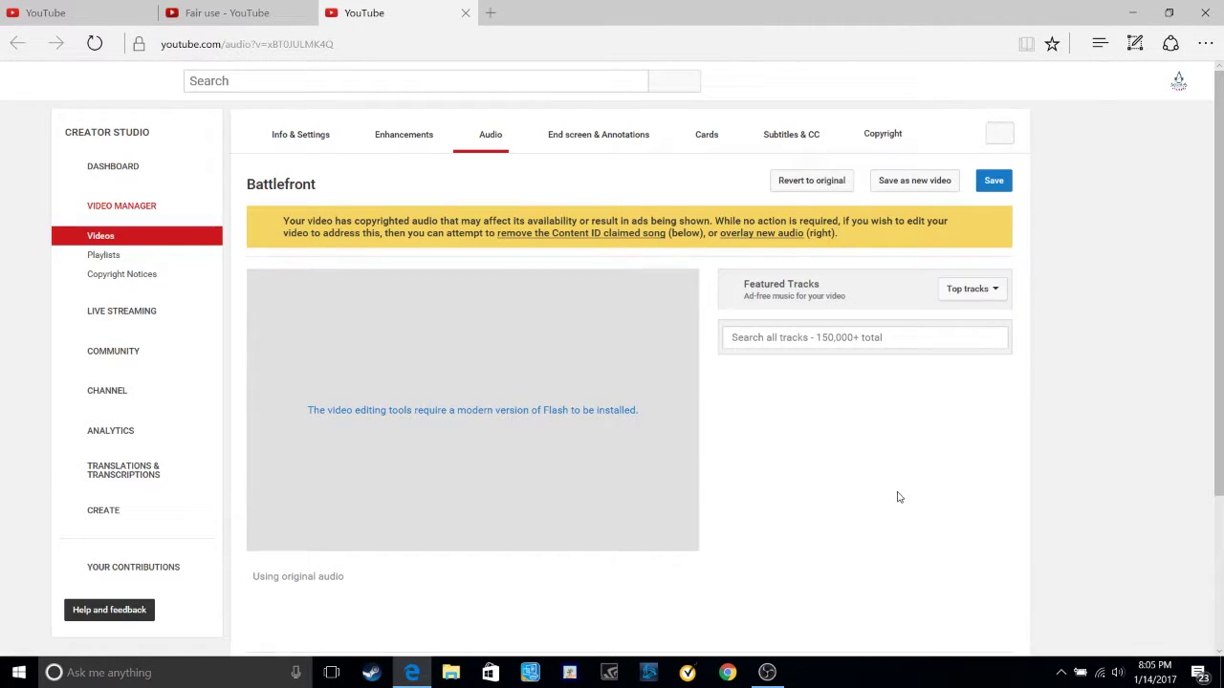
Open song removal for the Battlefront video and remove both "The Battle Of Endor I" and "The Imperial Probe / Aboard the Executor".
{"action": "scroll", "coordinate": [820, 449], "scroll_direction": "down", "scroll_amount": 2}
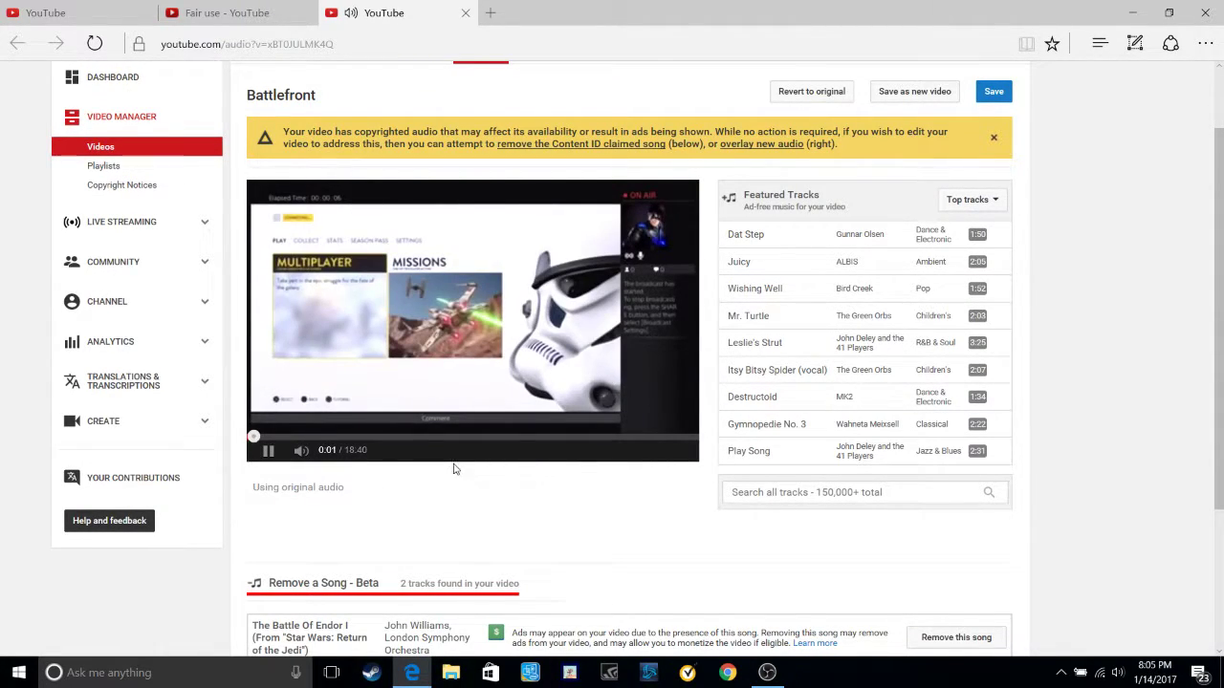
{"action": "scroll", "coordinate": [459, 484], "scroll_direction": "down", "scroll_amount": 1}
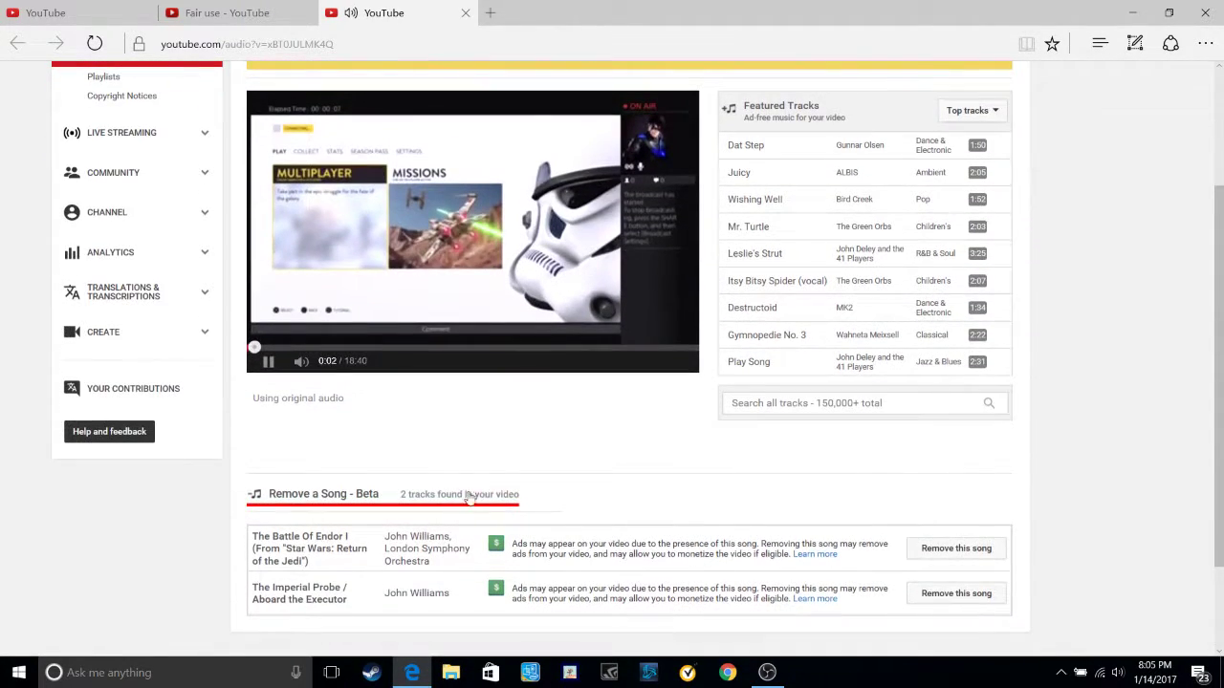
{"action": "left_click", "coordinate": [956, 550]}
{"action": "left_click", "coordinate": [956, 592]}
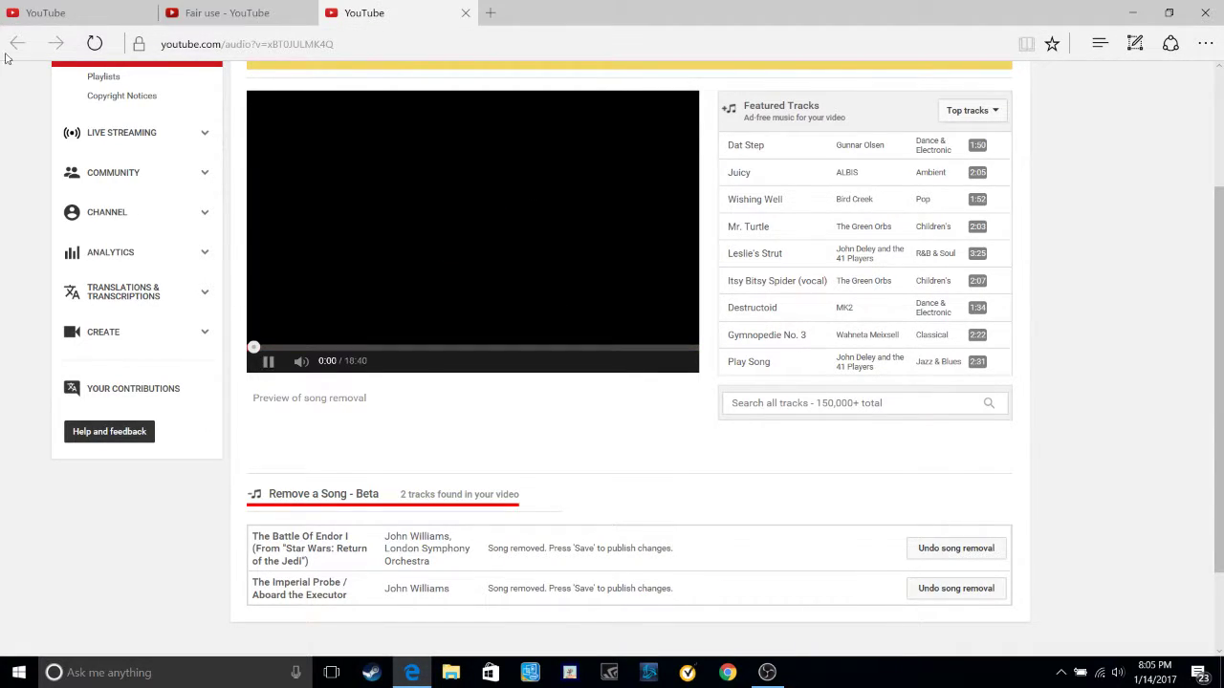
Return to the Copyright Notices list, open the blocked-worldwide details of "Bo3 Zombies 50+" and play its claimed section.
{"action": "left_click", "coordinate": [57, 12]}
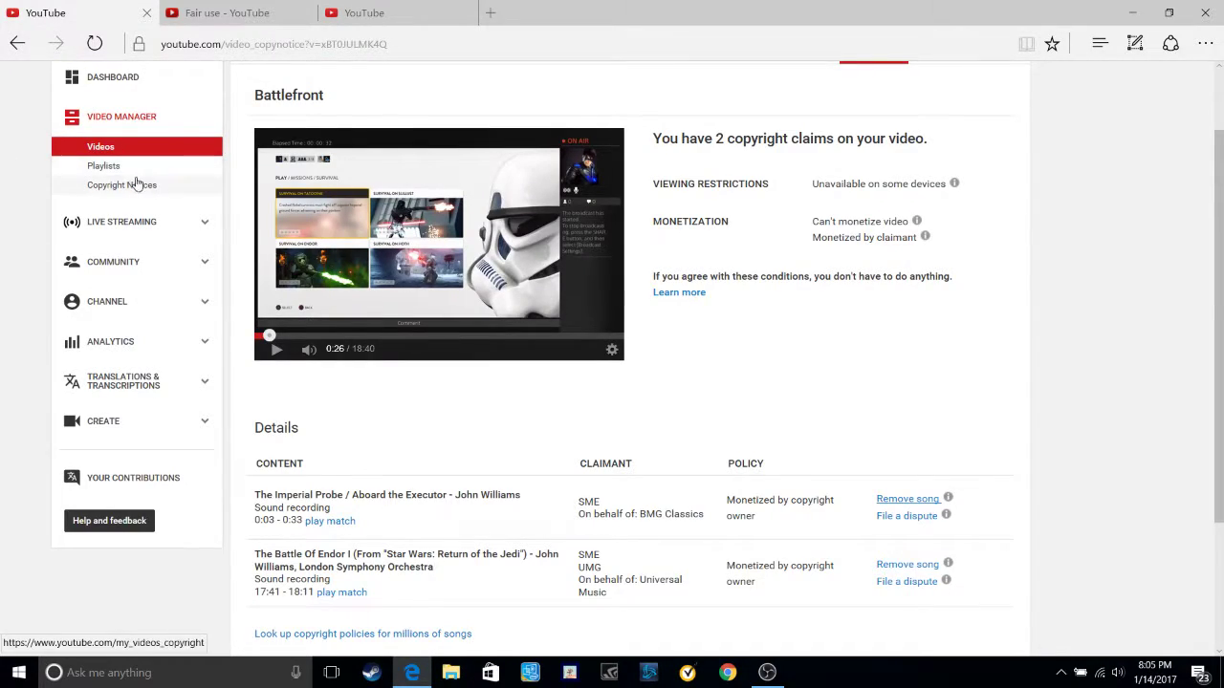
{"action": "left_click", "coordinate": [133, 184]}
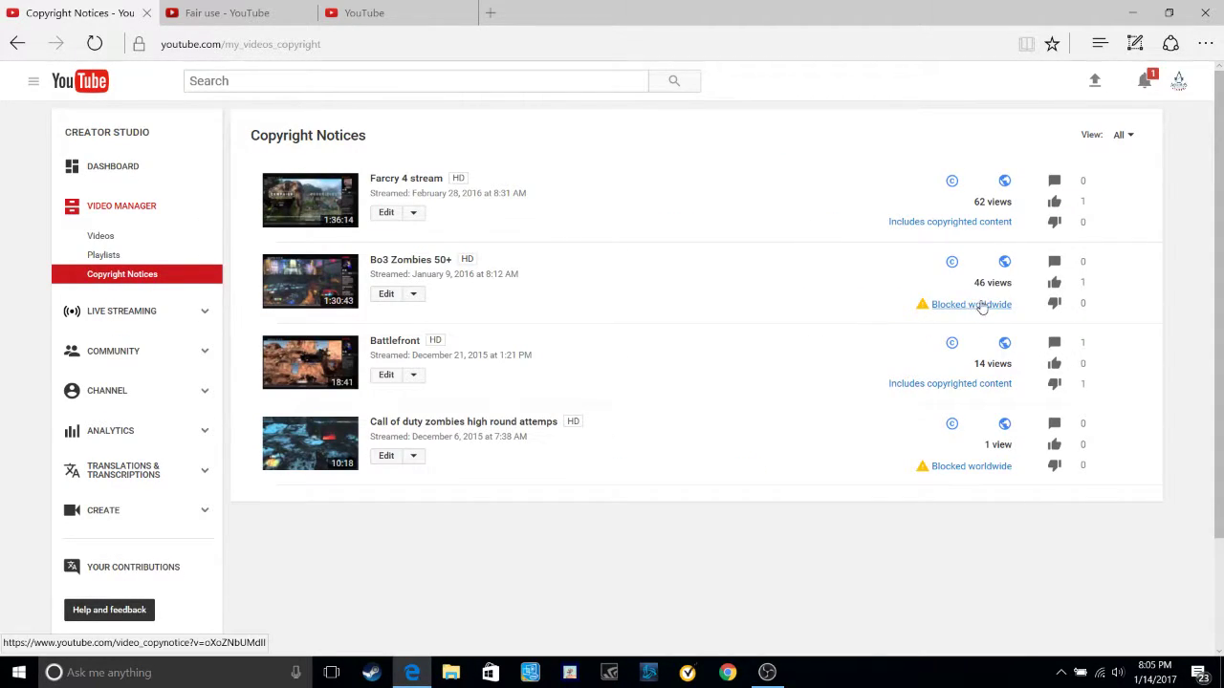
{"action": "left_click", "coordinate": [976, 308]}
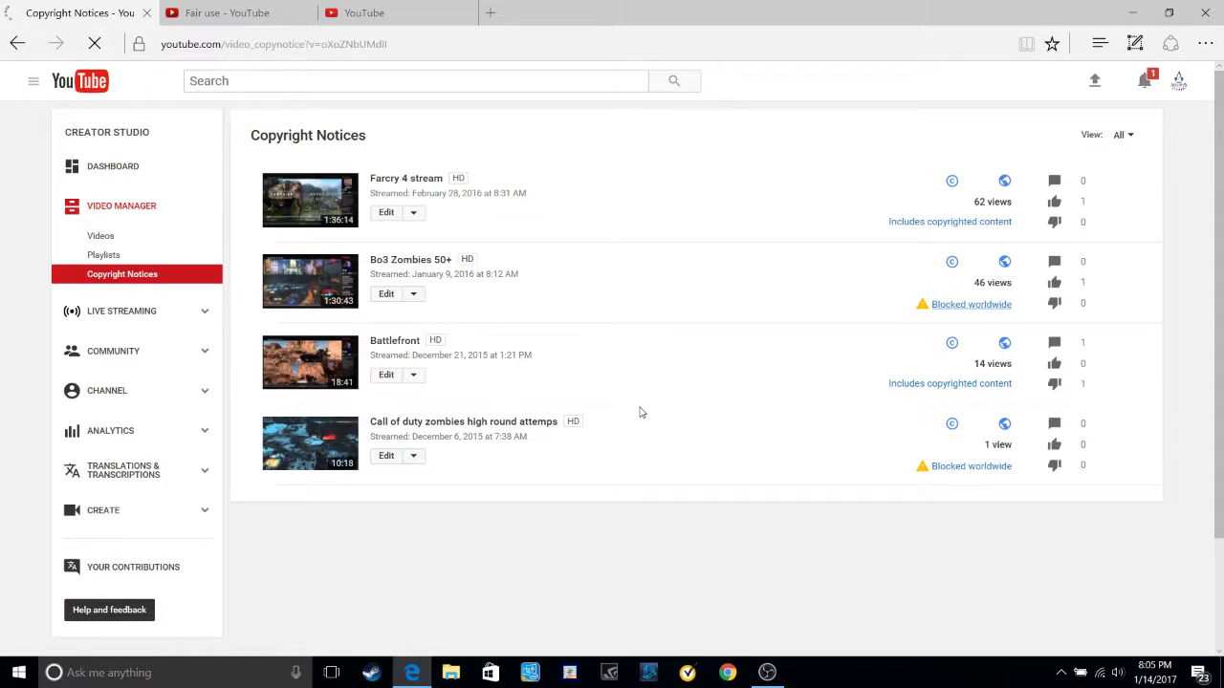
{"action": "scroll", "coordinate": [568, 415], "scroll_direction": "down", "scroll_amount": 3}
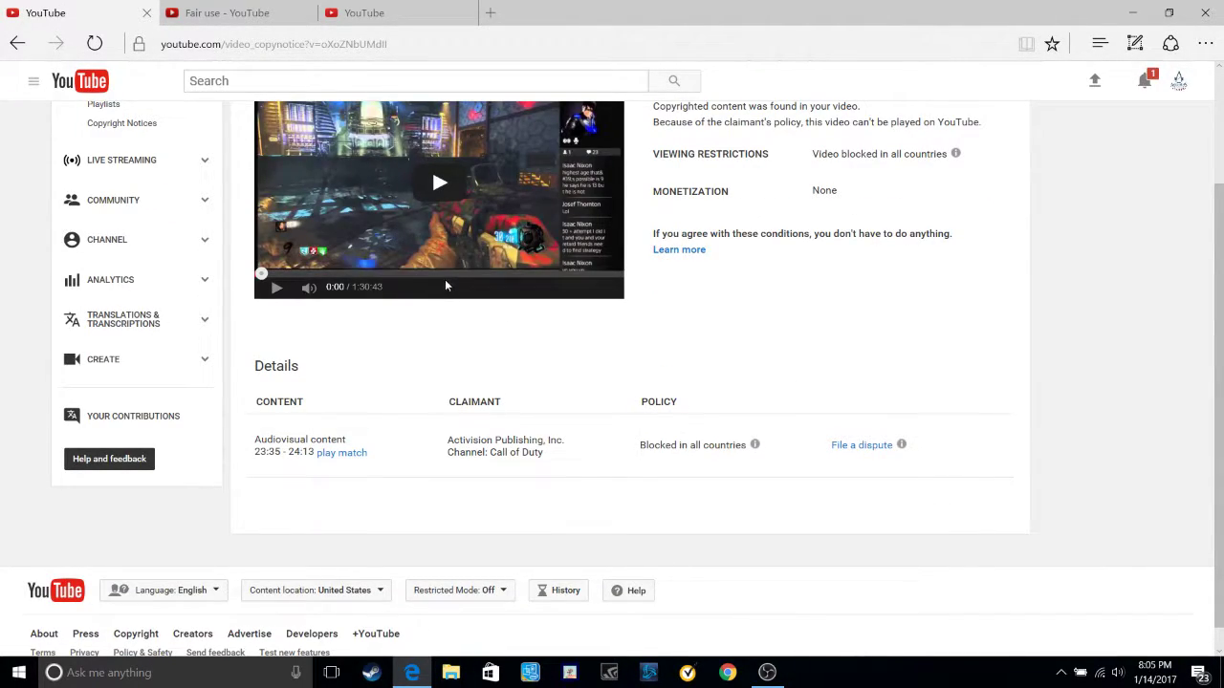
{"action": "left_click", "coordinate": [350, 274]}
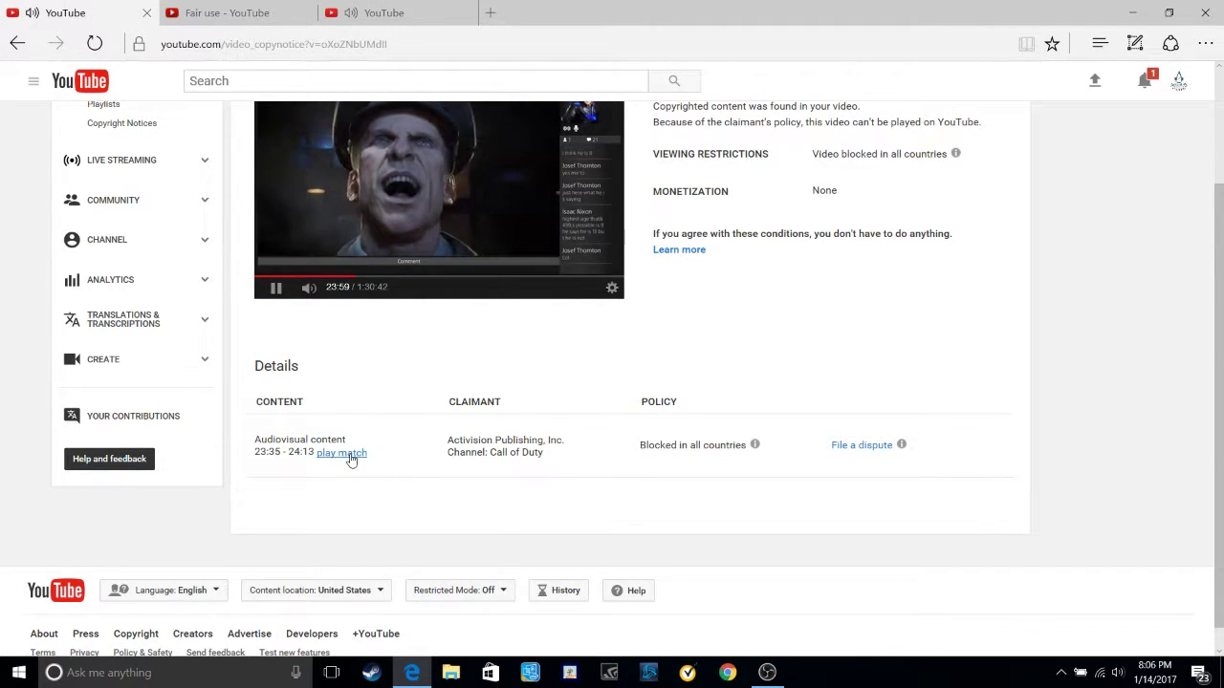
View the dispute reasons for the "Bo3 Zombies 50+" claim, then close the form and look over the Battlefront song removals.
{"action": "scroll", "coordinate": [438, 311], "scroll_direction": "up", "scroll_amount": 1}
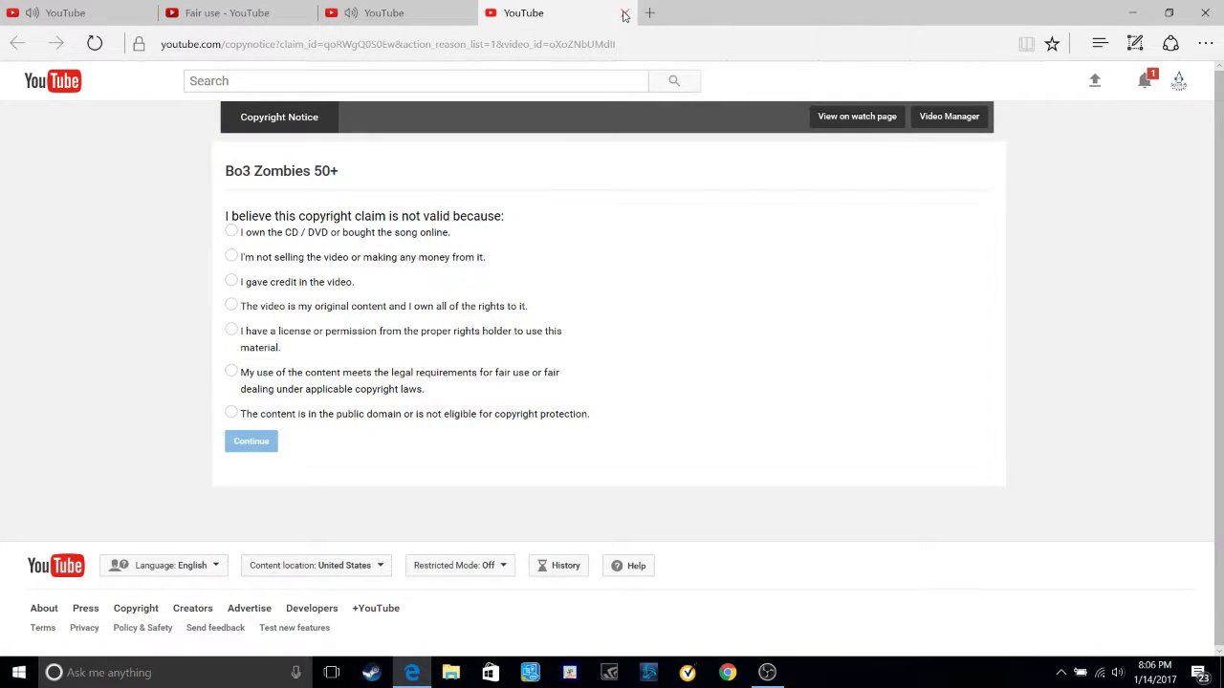
{"action": "left_click", "coordinate": [623, 14]}
{"action": "scroll", "coordinate": [640, 433], "scroll_direction": "down", "scroll_amount": 1}
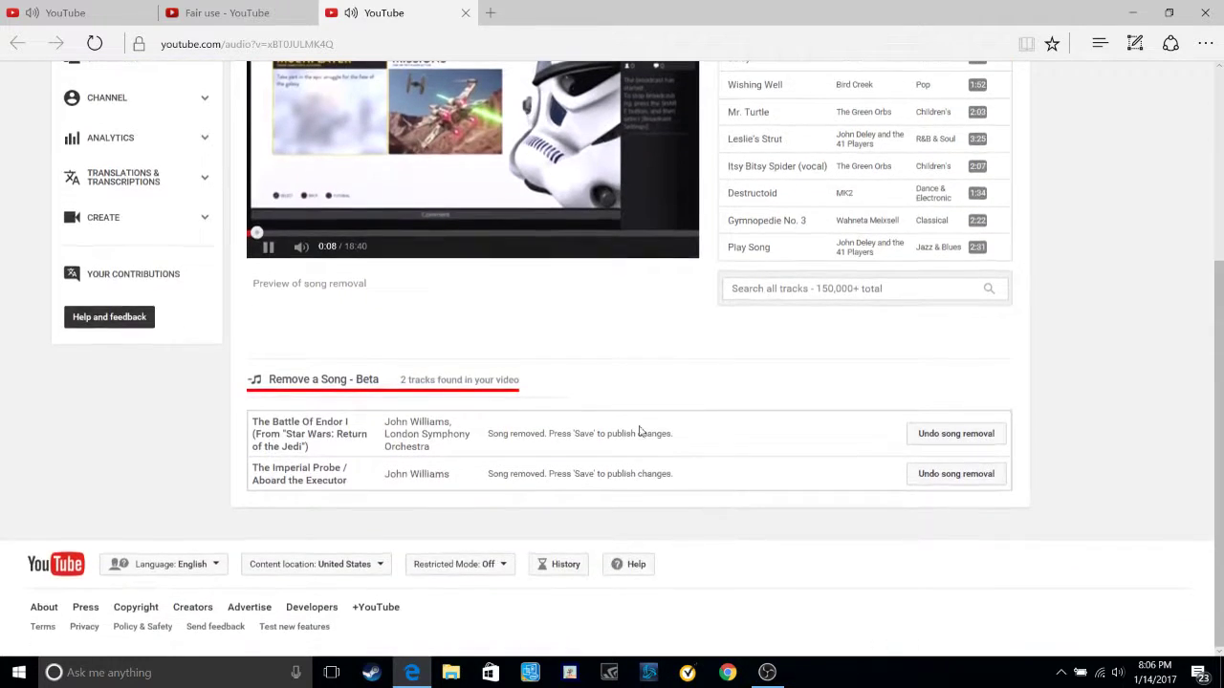
{"action": "scroll", "coordinate": [640, 432], "scroll_direction": "up", "scroll_amount": 3}
Go back to the "Bo3 Zombies 50+" copyright details, pause the matched footage and resume playing it.
{"action": "left_click", "coordinate": [65, 12]}
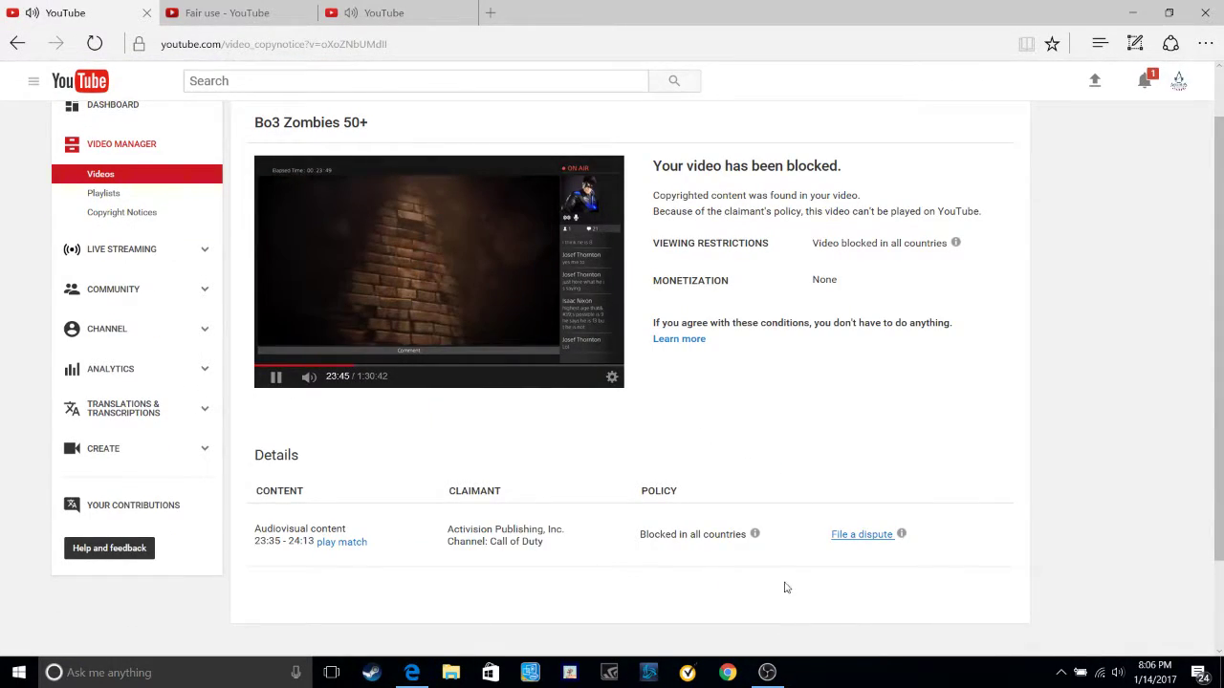
{"action": "left_click", "coordinate": [380, 270]}
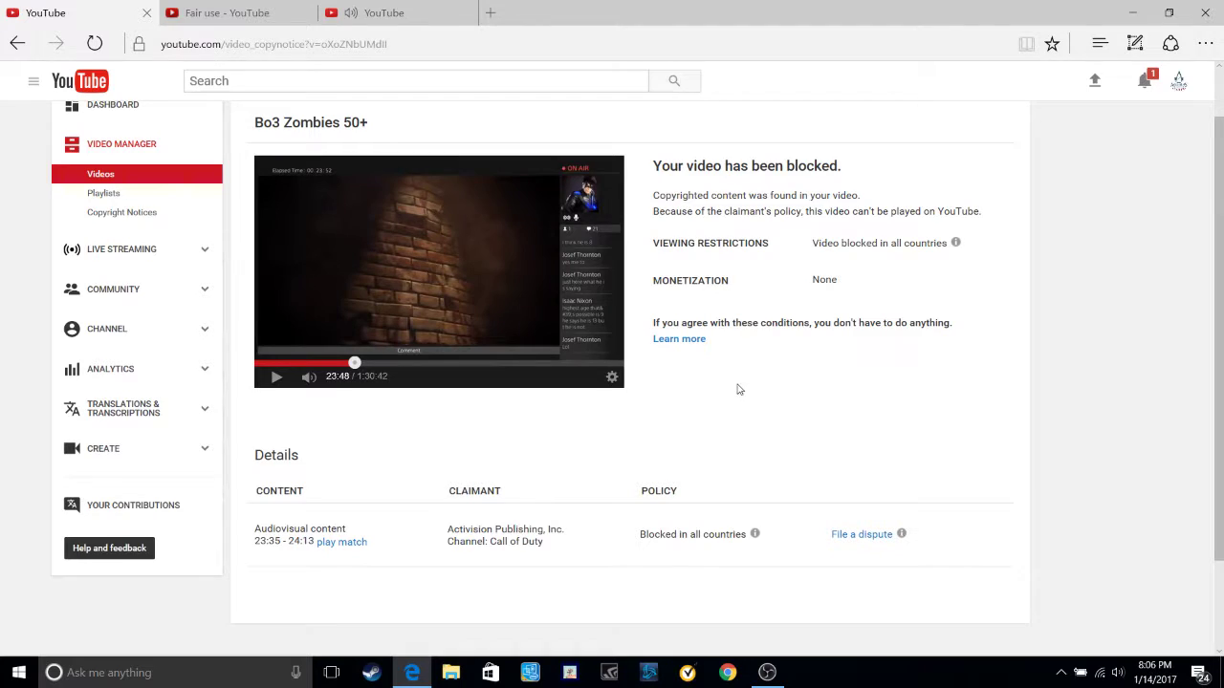
{"action": "left_click", "coordinate": [462, 298]}
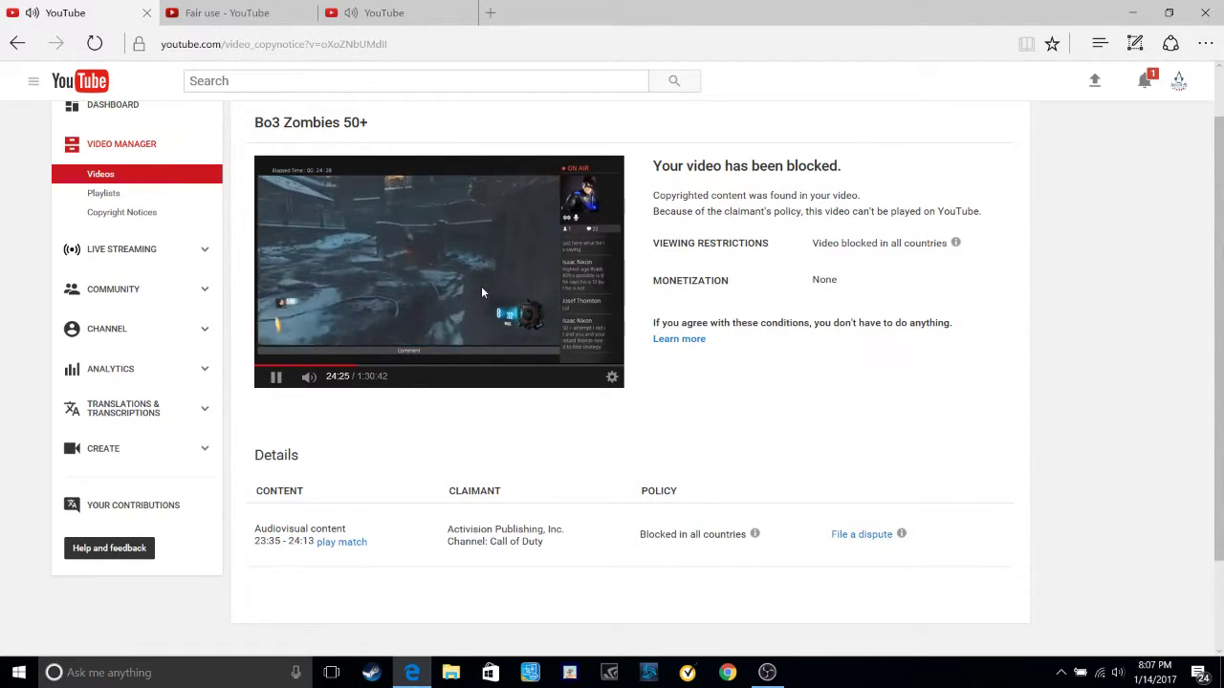
Pause the "Bo3 Zombies 50+" footage and the Battlefront song-removal preview.
{"action": "left_click", "coordinate": [275, 378]}
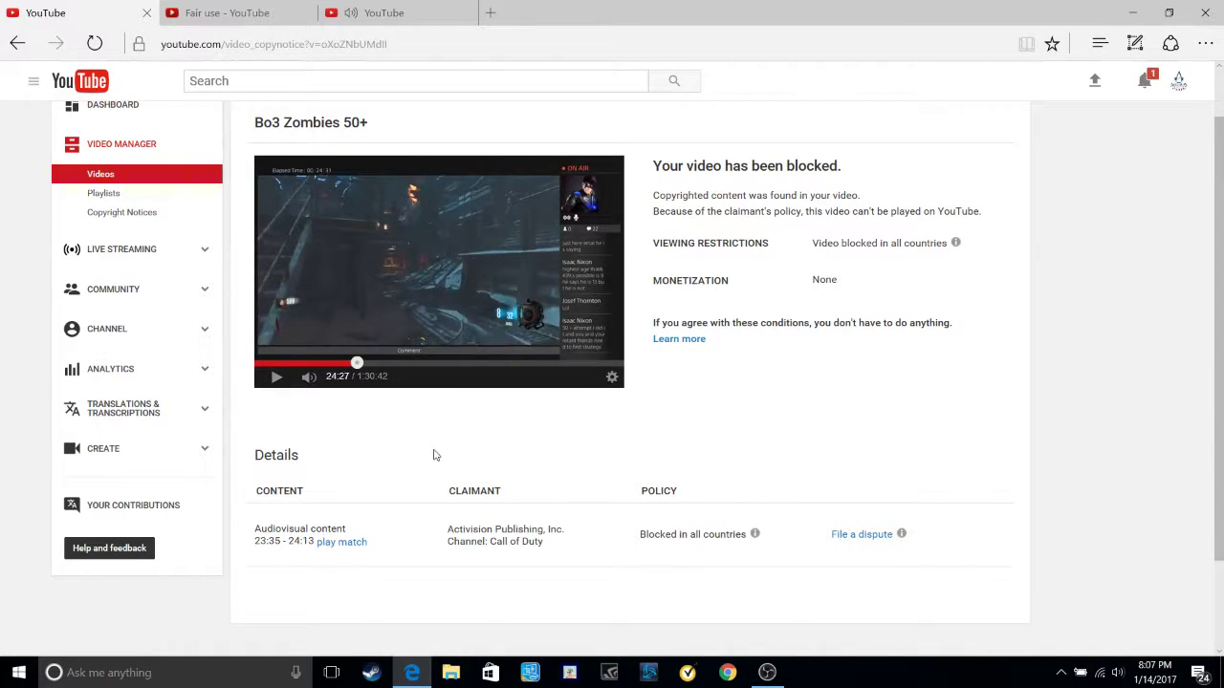
{"action": "key", "text": "ctrl+3"}
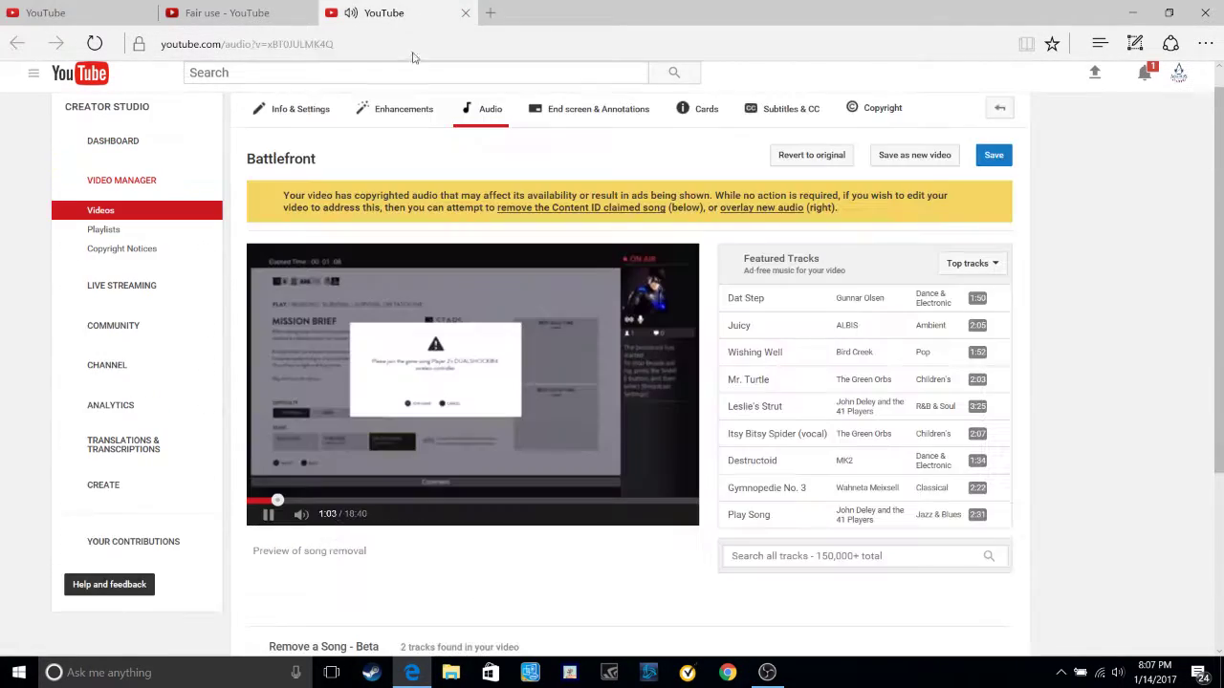
{"action": "left_click", "coordinate": [301, 483]}
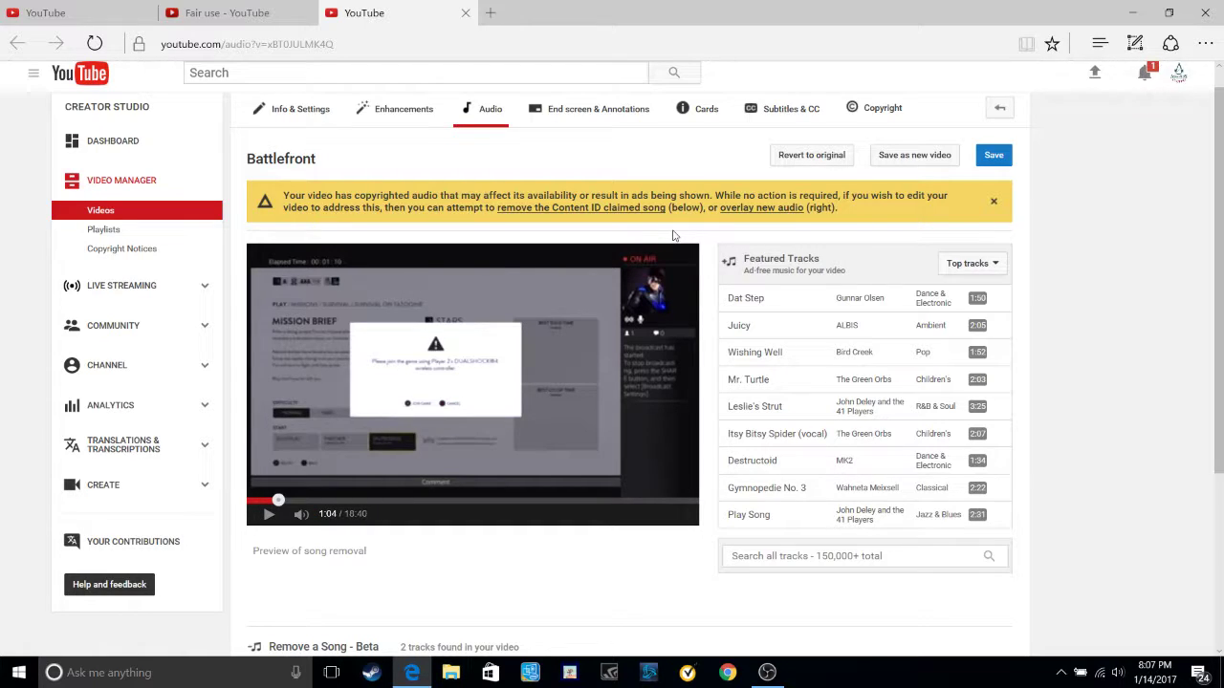
Dismiss the copyrighted-audio notice on the Battlefront video, check its song removals and save the video in place.
{"action": "left_click", "coordinate": [619, 219]}
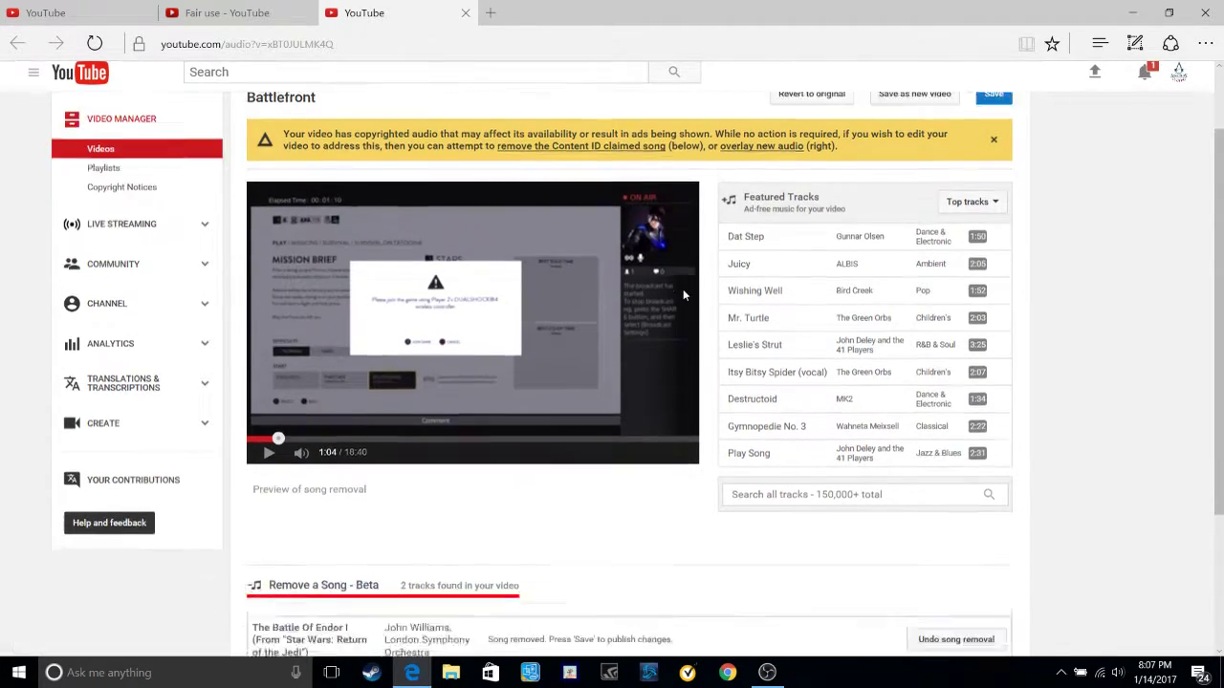
{"action": "scroll", "coordinate": [879, 421], "scroll_direction": "up", "scroll_amount": 3}
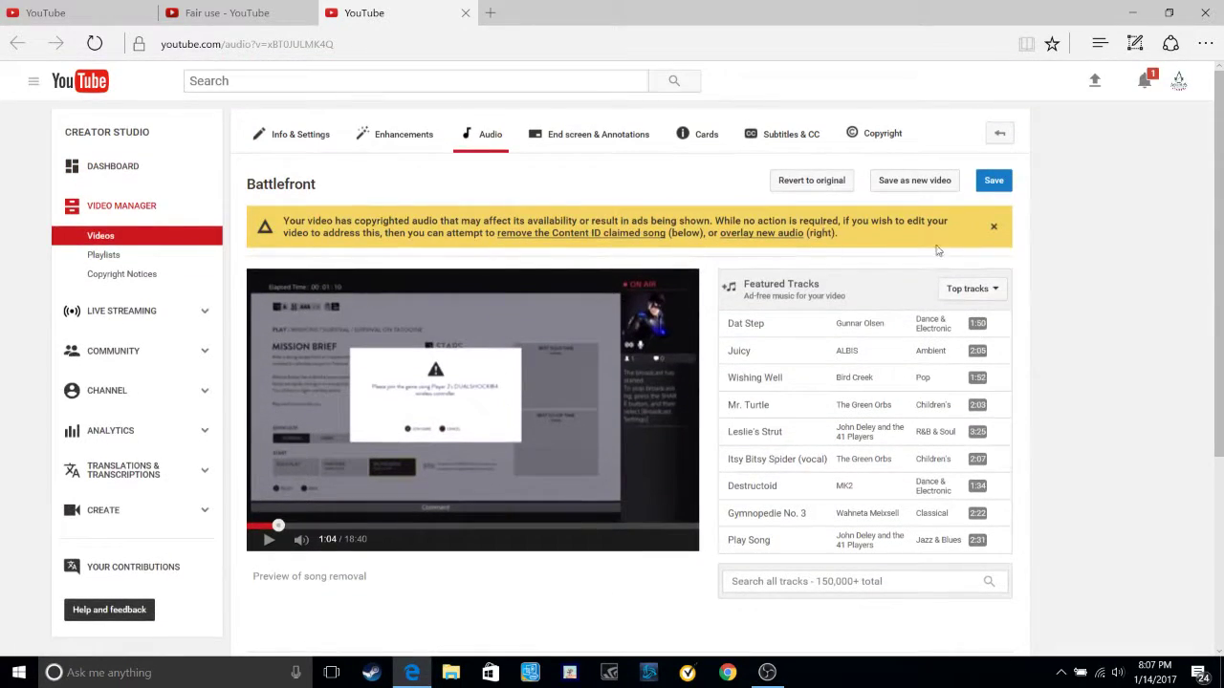
{"action": "left_click", "coordinate": [993, 228]}
{"action": "scroll", "coordinate": [511, 370], "scroll_direction": "down", "scroll_amount": 3}
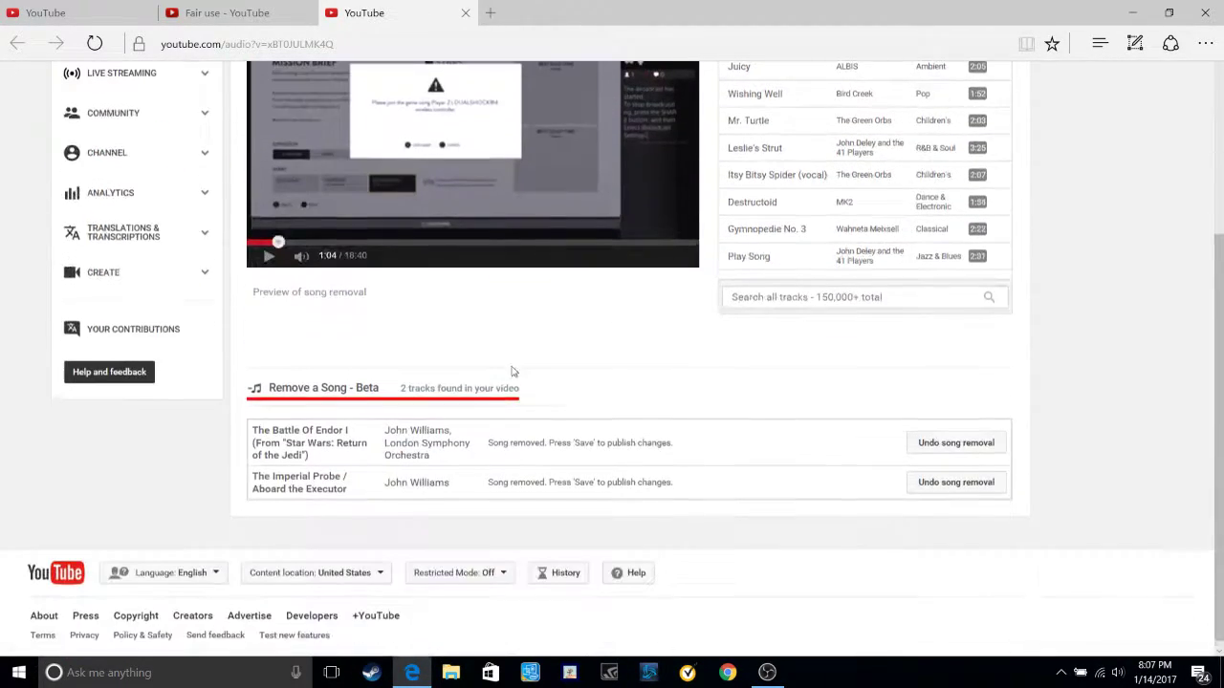
{"action": "scroll", "coordinate": [409, 340], "scroll_direction": "up", "scroll_amount": 5}
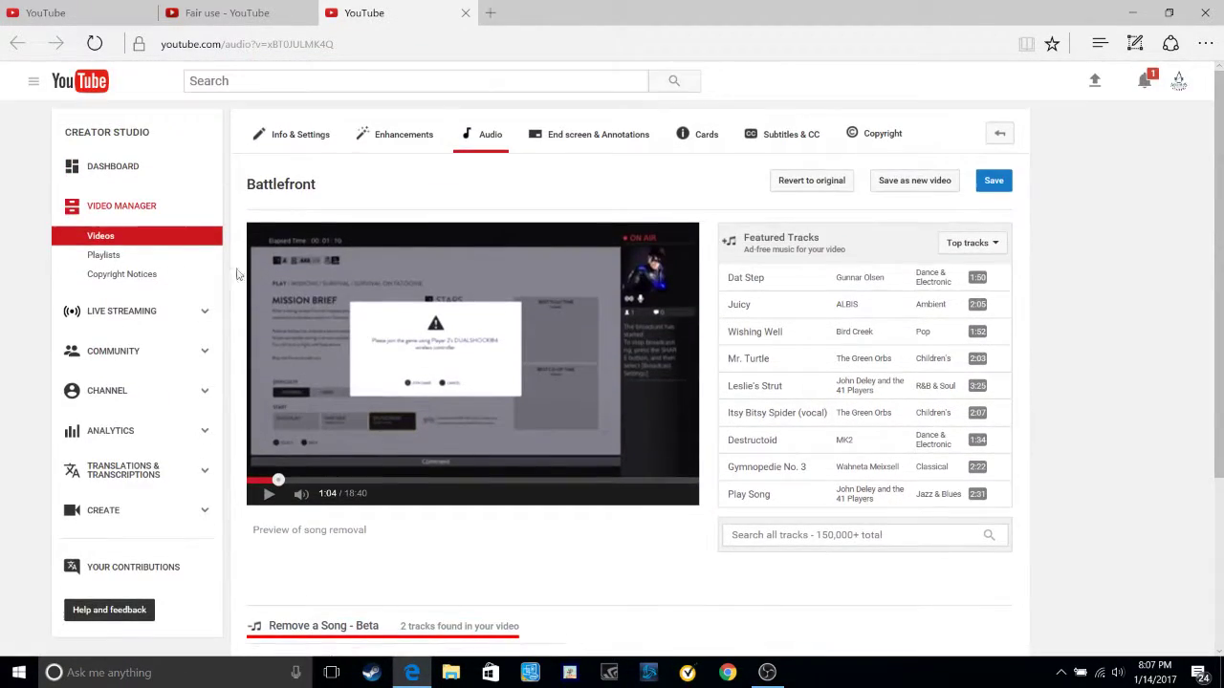
{"action": "left_click", "coordinate": [994, 181]}
{"action": "left_click", "coordinate": [792, 388]}
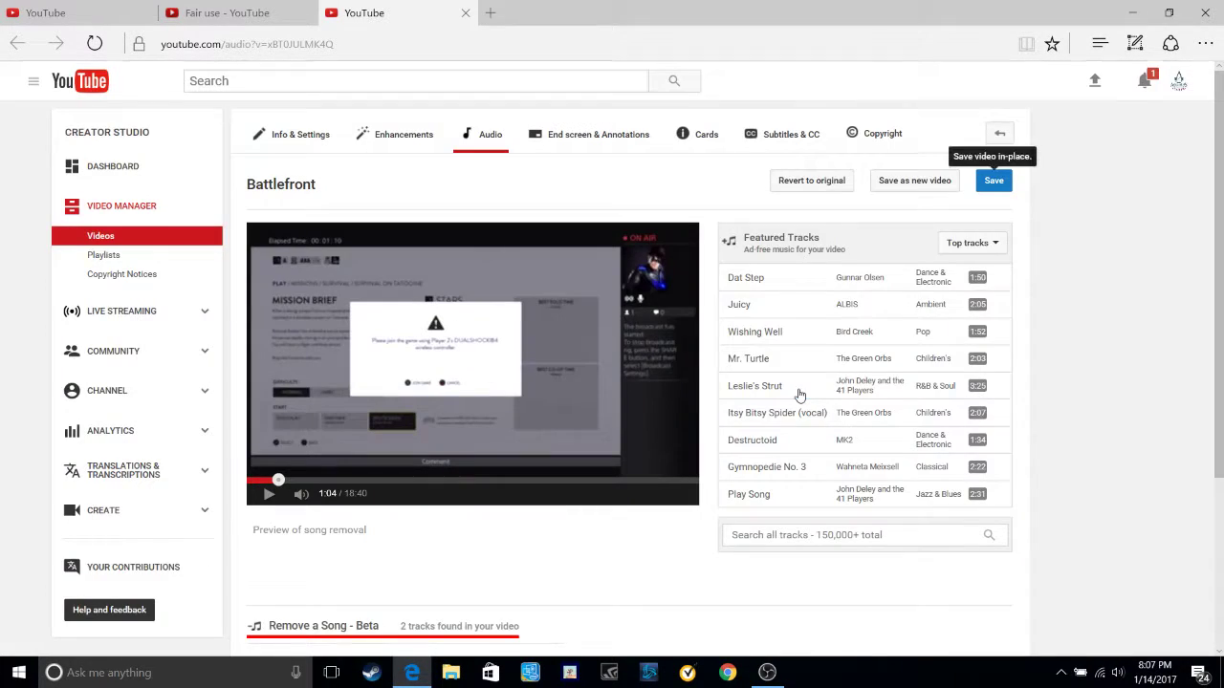
{"action": "scroll", "coordinate": [197, 364], "scroll_direction": "down", "scroll_amount": 3}
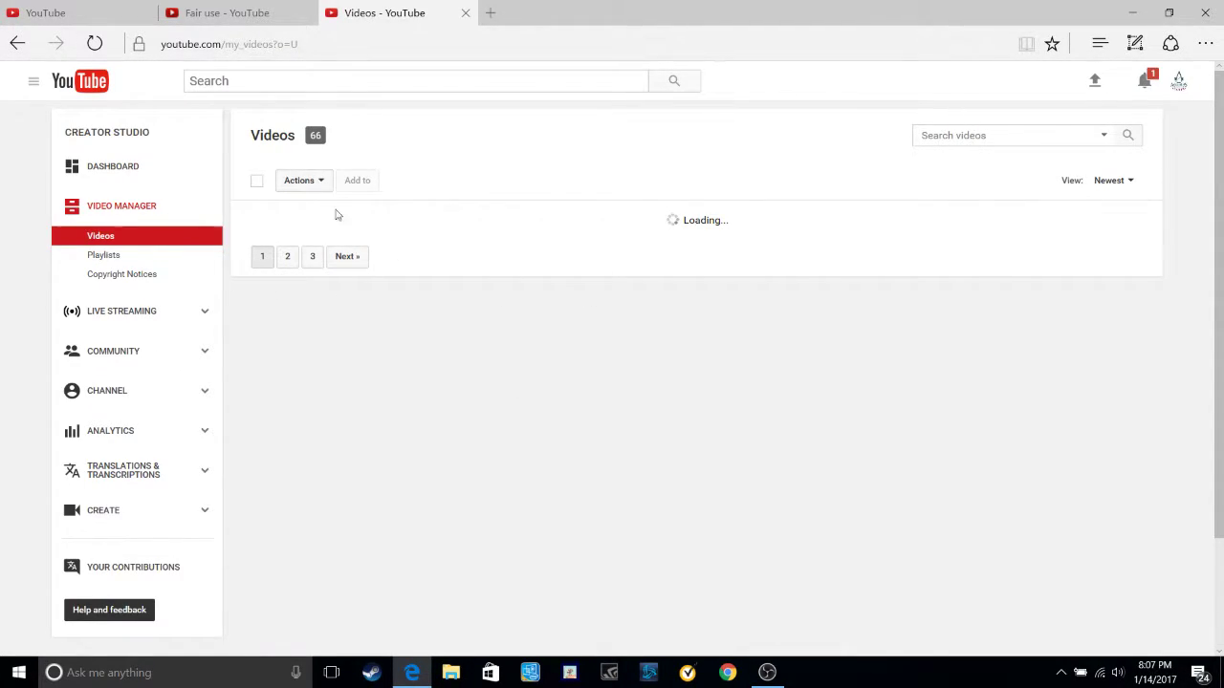
Return to the "Bo3 Zombies 50+" copyright details and open that video's Enhancements page.
{"action": "left_click", "coordinate": [76, 13]}
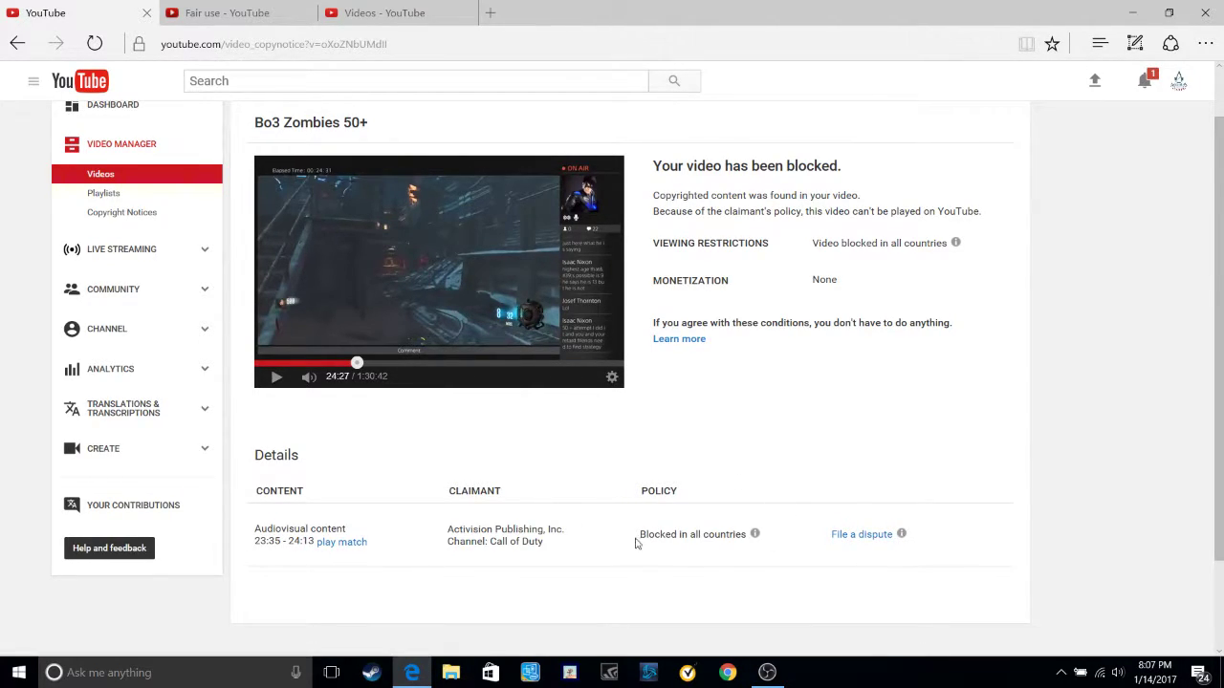
{"action": "scroll", "coordinate": [621, 442], "scroll_direction": "up", "scroll_amount": 1}
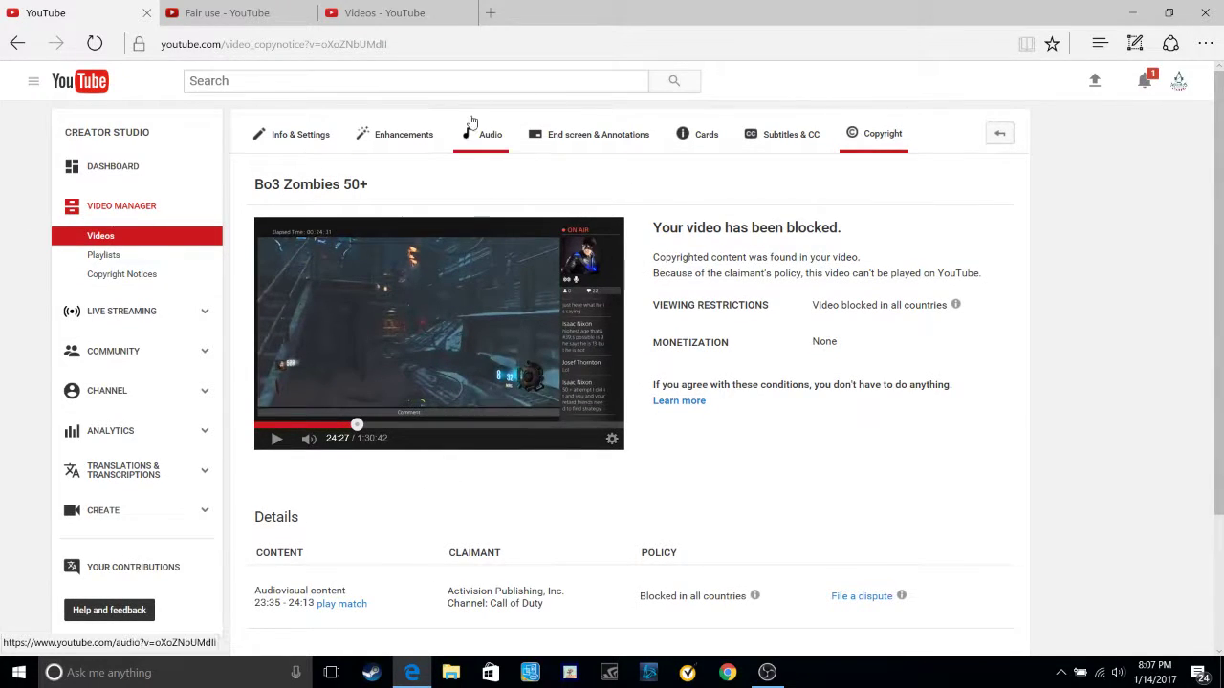
{"action": "left_click", "coordinate": [423, 135]}
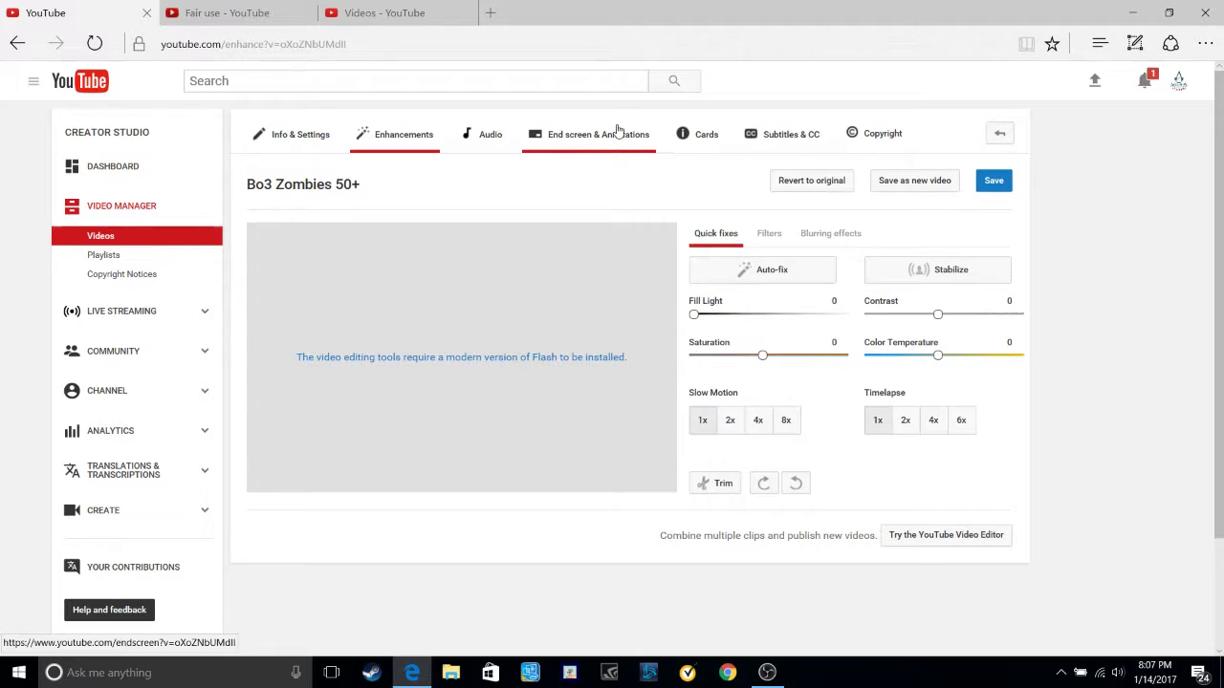
View the End screen & Annotations editor of "Bo3 Zombies 50+", closing its introduction and guided tour.
{"action": "left_click", "coordinate": [615, 130]}
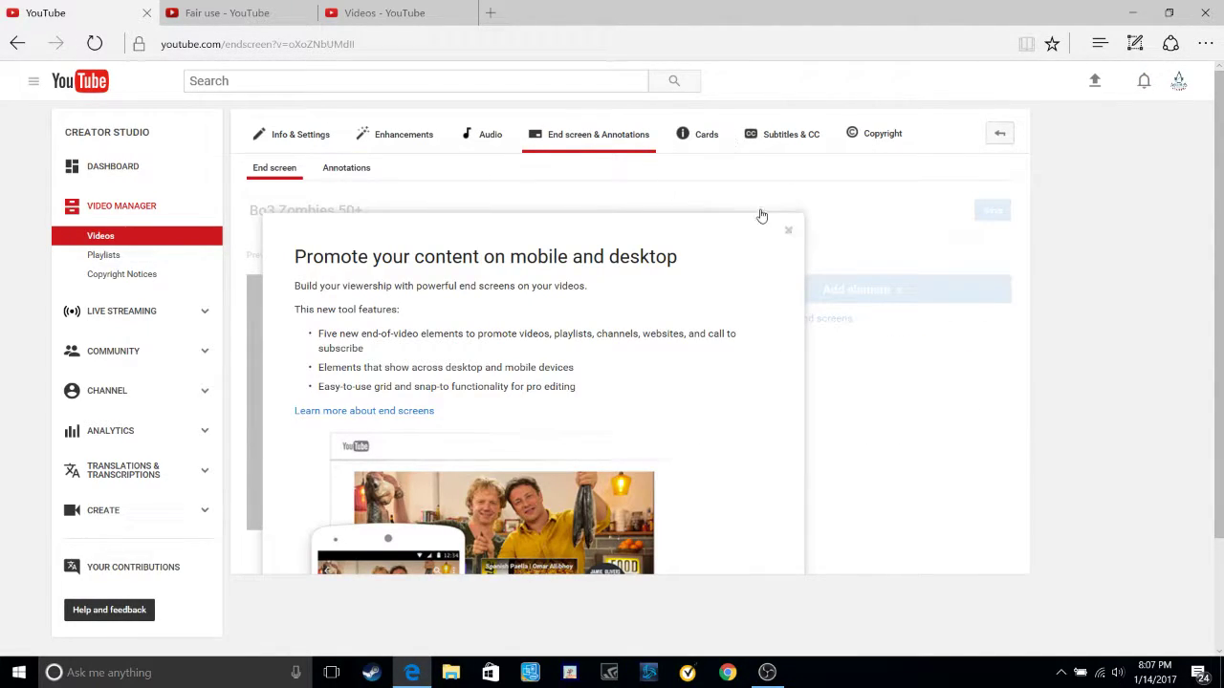
{"action": "left_click", "coordinate": [791, 232]}
{"action": "scroll", "coordinate": [743, 239], "scroll_direction": "down", "scroll_amount": 3}
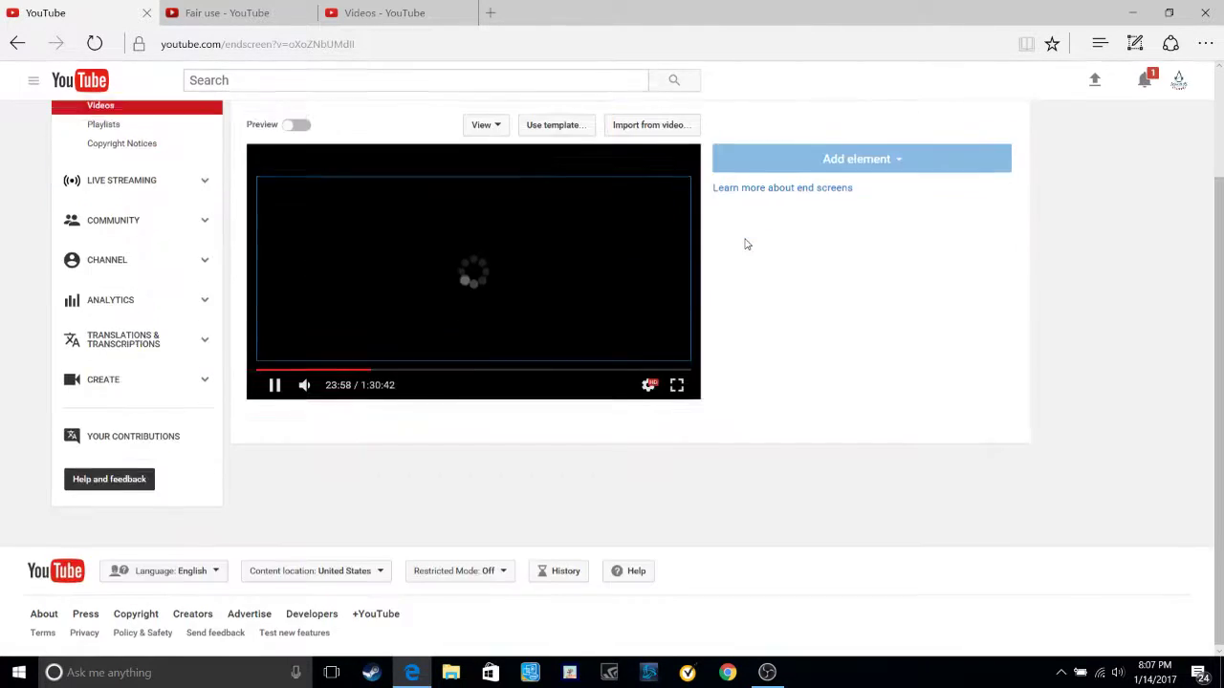
{"action": "scroll", "coordinate": [743, 240], "scroll_direction": "up", "scroll_amount": 3}
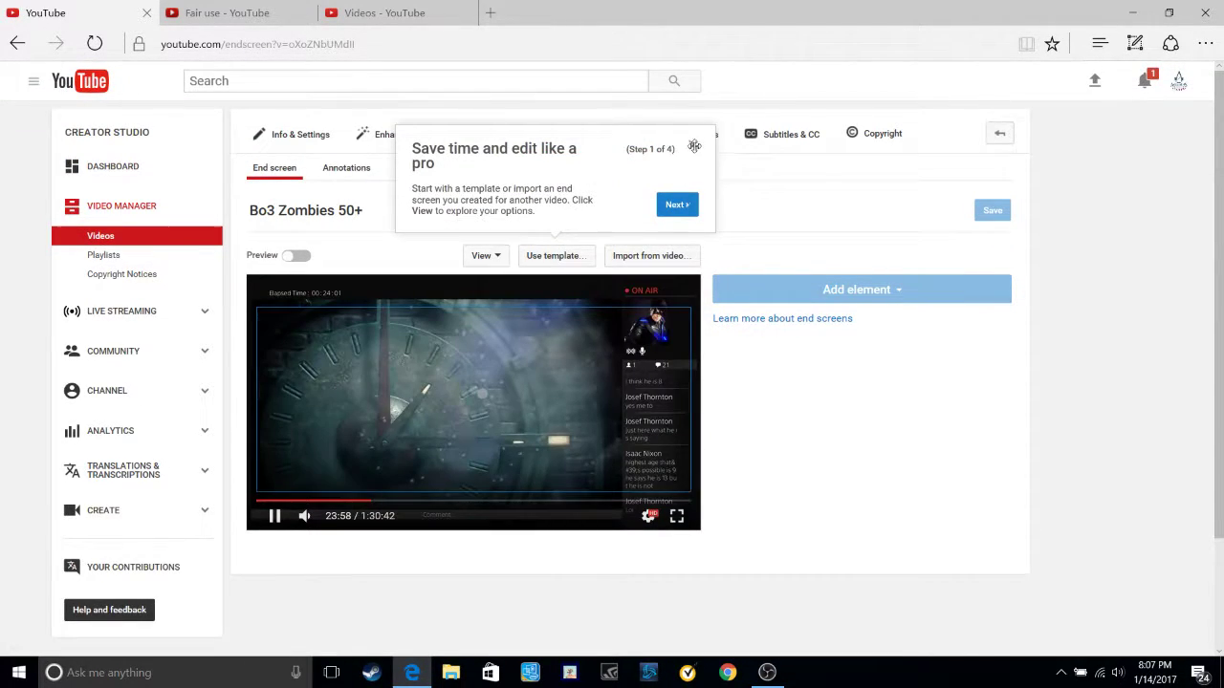
{"action": "left_click", "coordinate": [693, 145]}
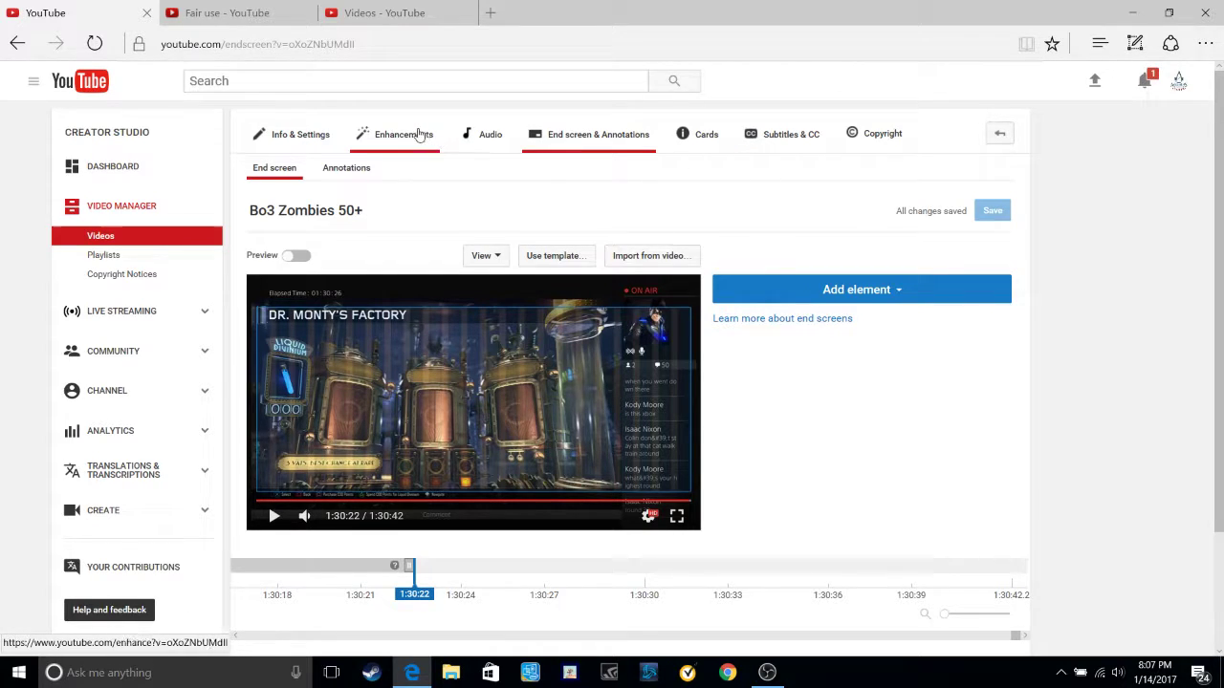
Go back to the Enhancements page of "Bo3 Zombies 50+" and open the Trim tool.
{"action": "left_click", "coordinate": [414, 135]}
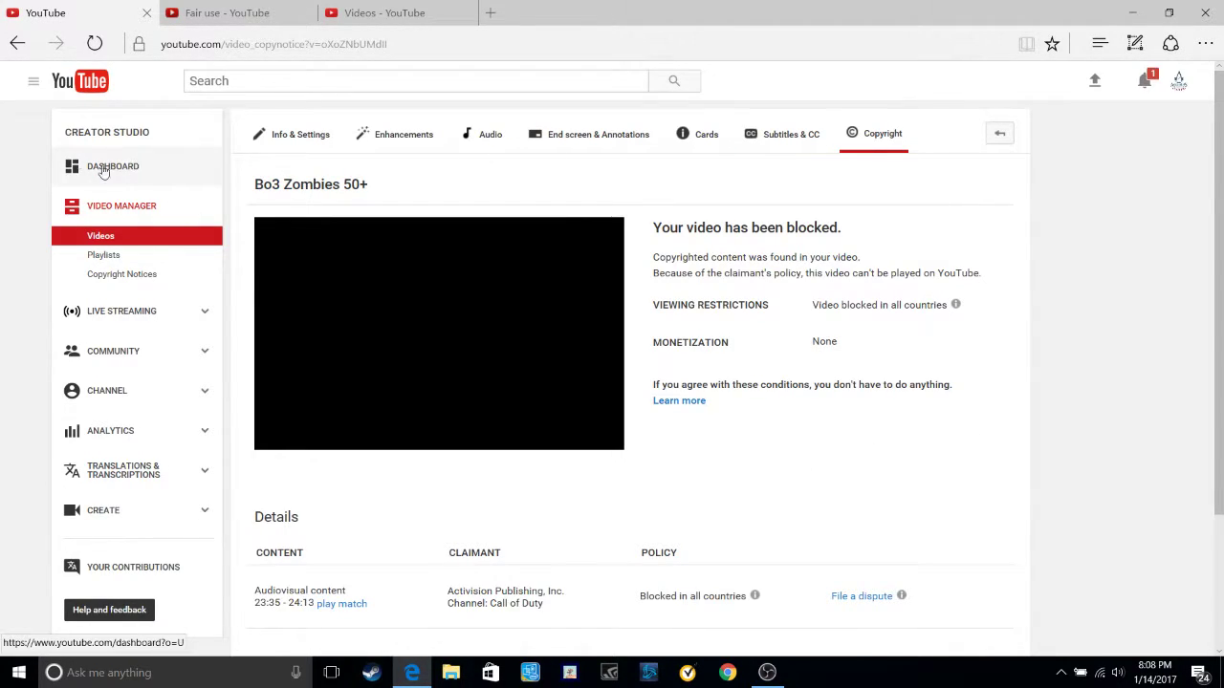
{"action": "left_click", "coordinate": [18, 50]}
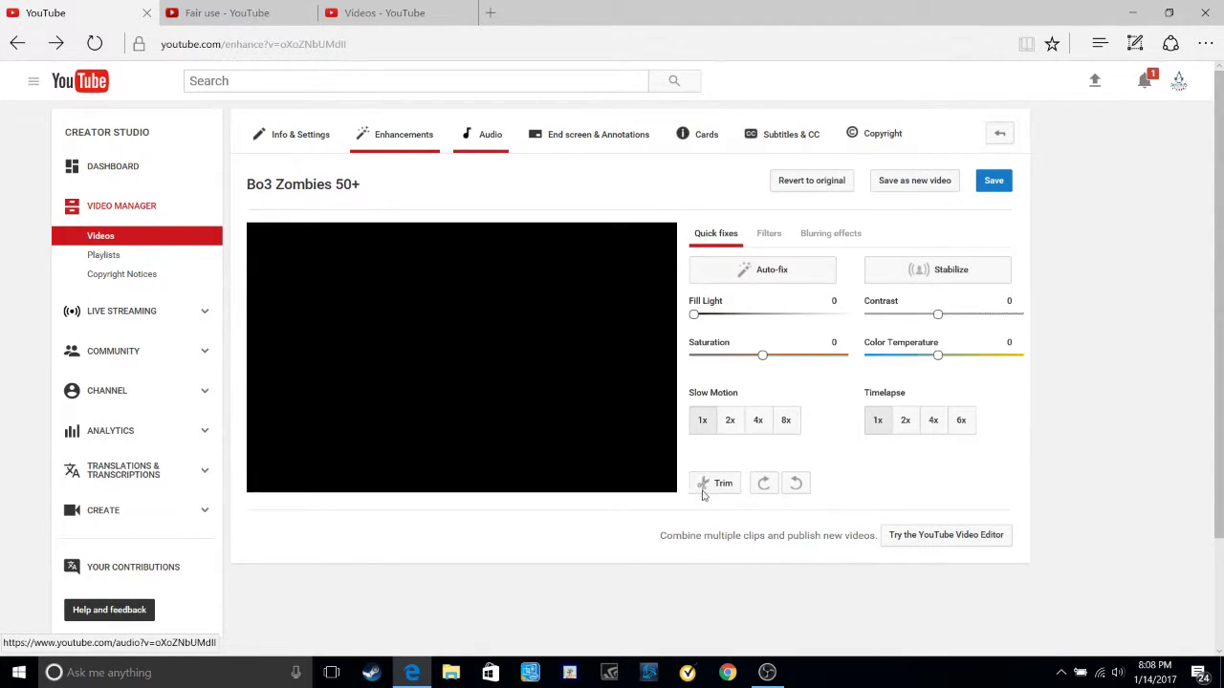
{"action": "left_click", "coordinate": [707, 484]}
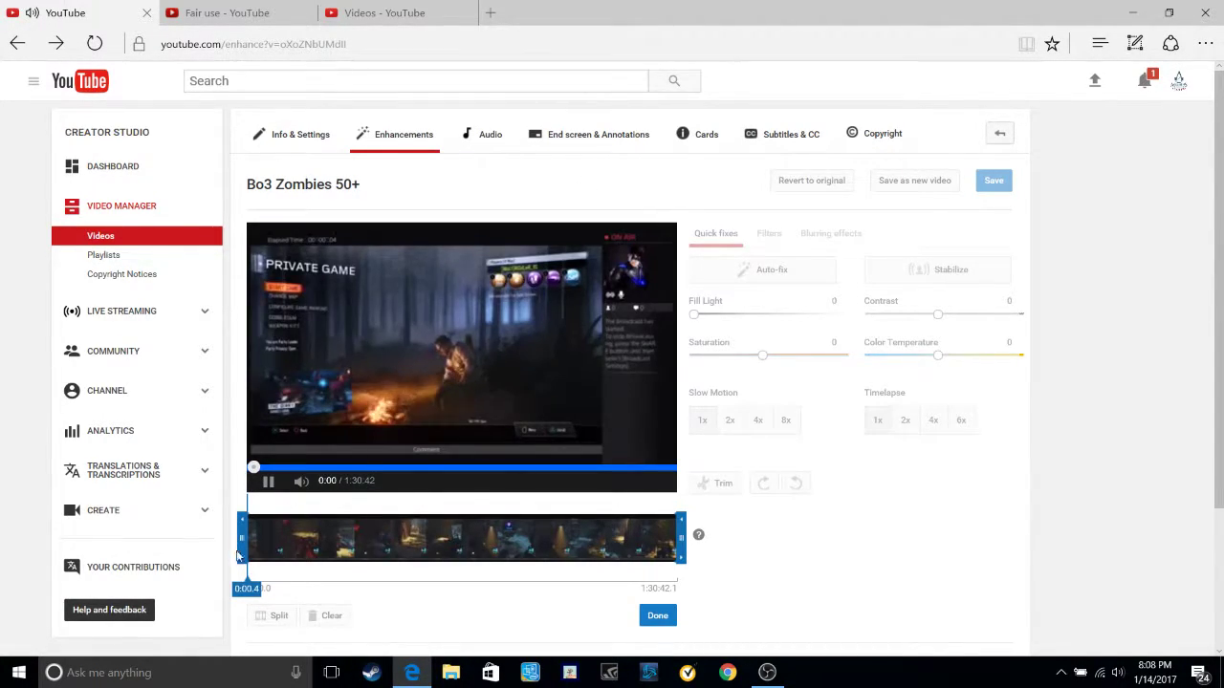
Move the trim start past the claimed section to about 25:31 and play the footage from there.
{"action": "left_click_drag", "start_coordinate": [241, 556], "coordinate": [344, 566]}
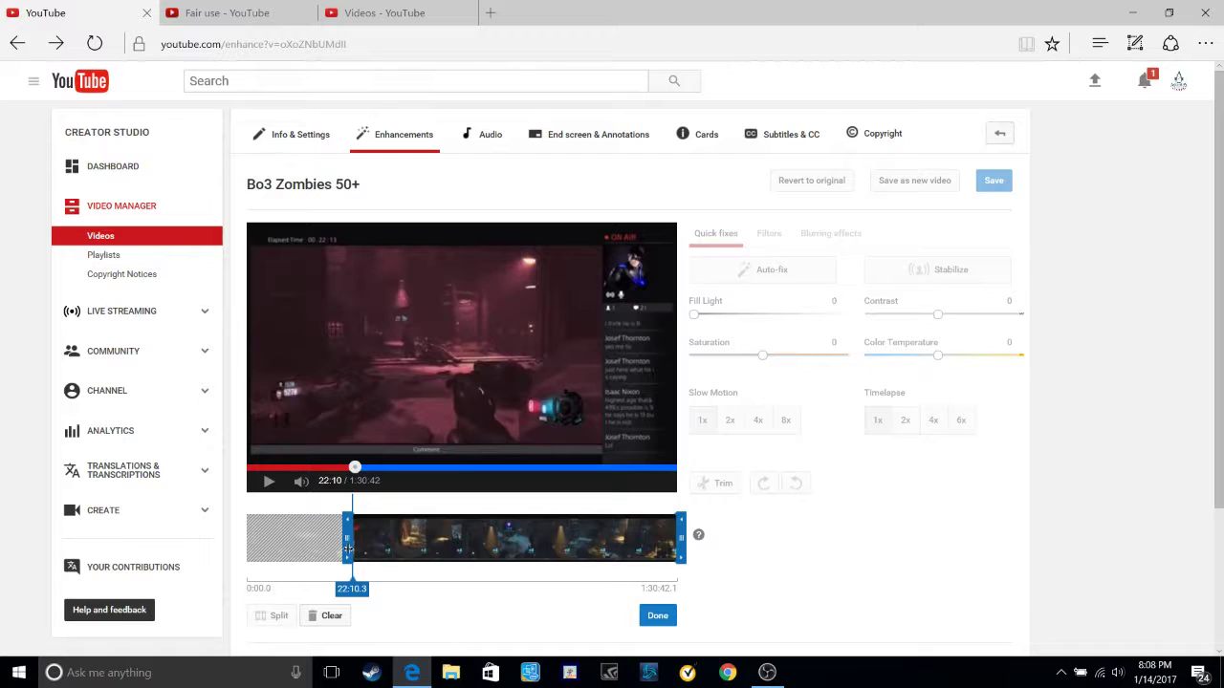
{"action": "left_click_drag", "start_coordinate": [348, 548], "coordinate": [356, 546]}
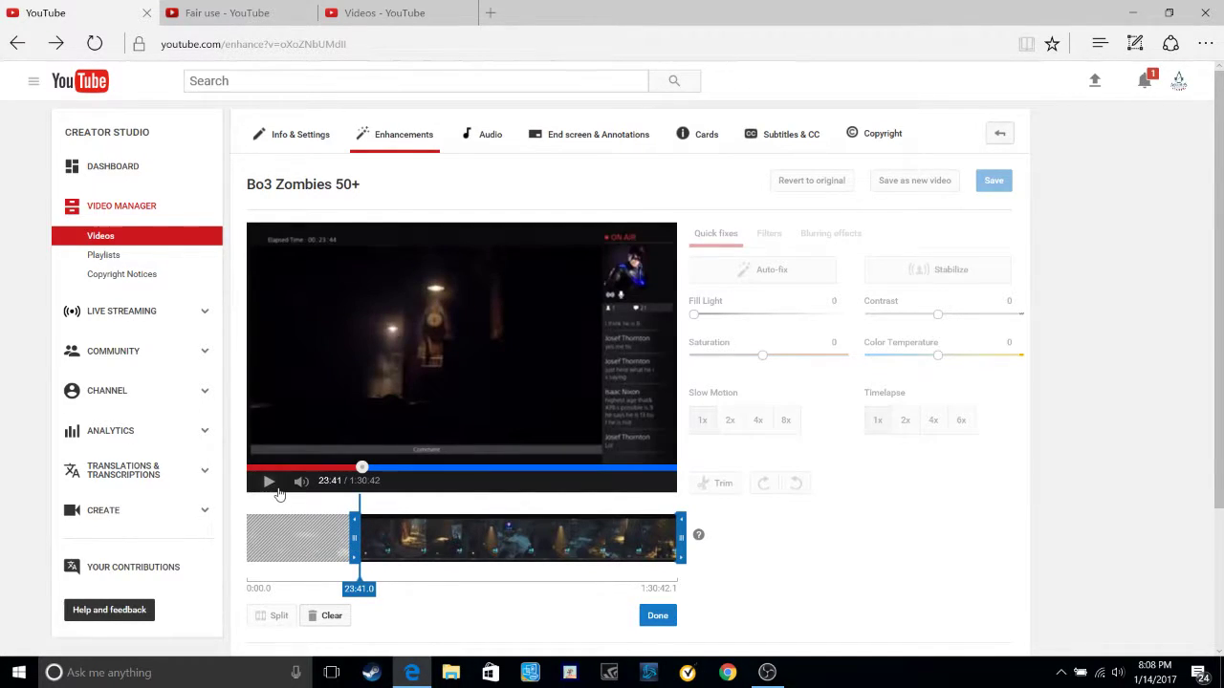
{"action": "left_click_drag", "start_coordinate": [355, 540], "coordinate": [363, 540]}
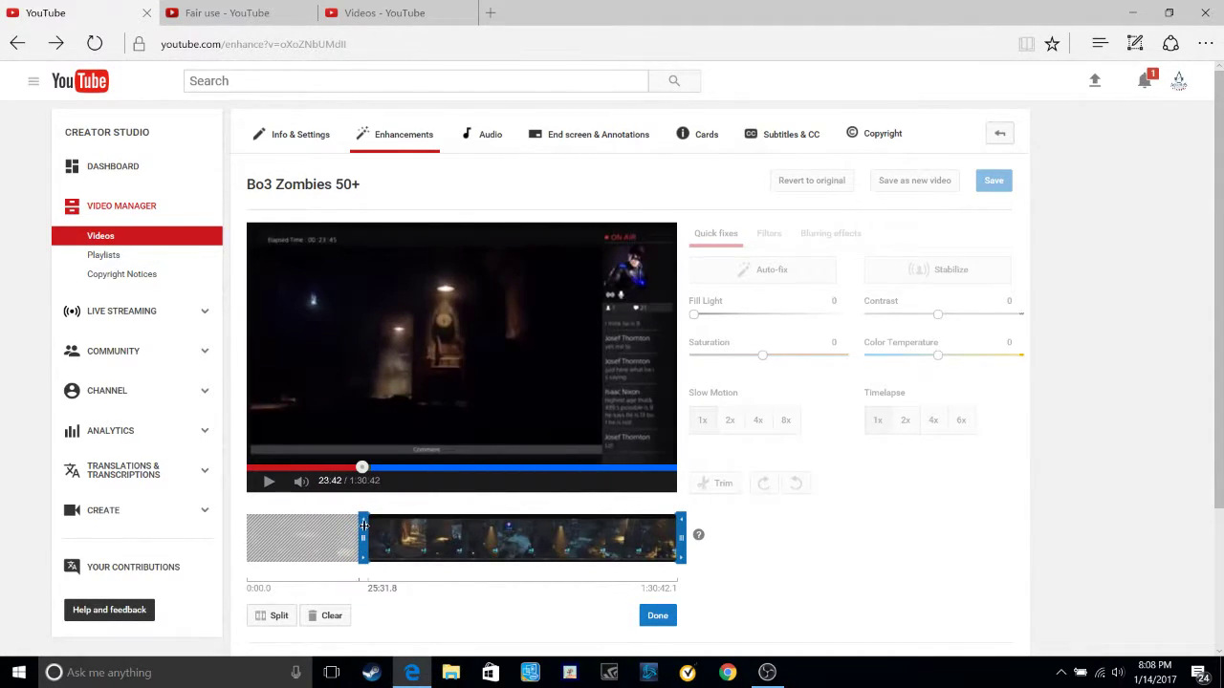
{"action": "left_click", "coordinate": [270, 484]}
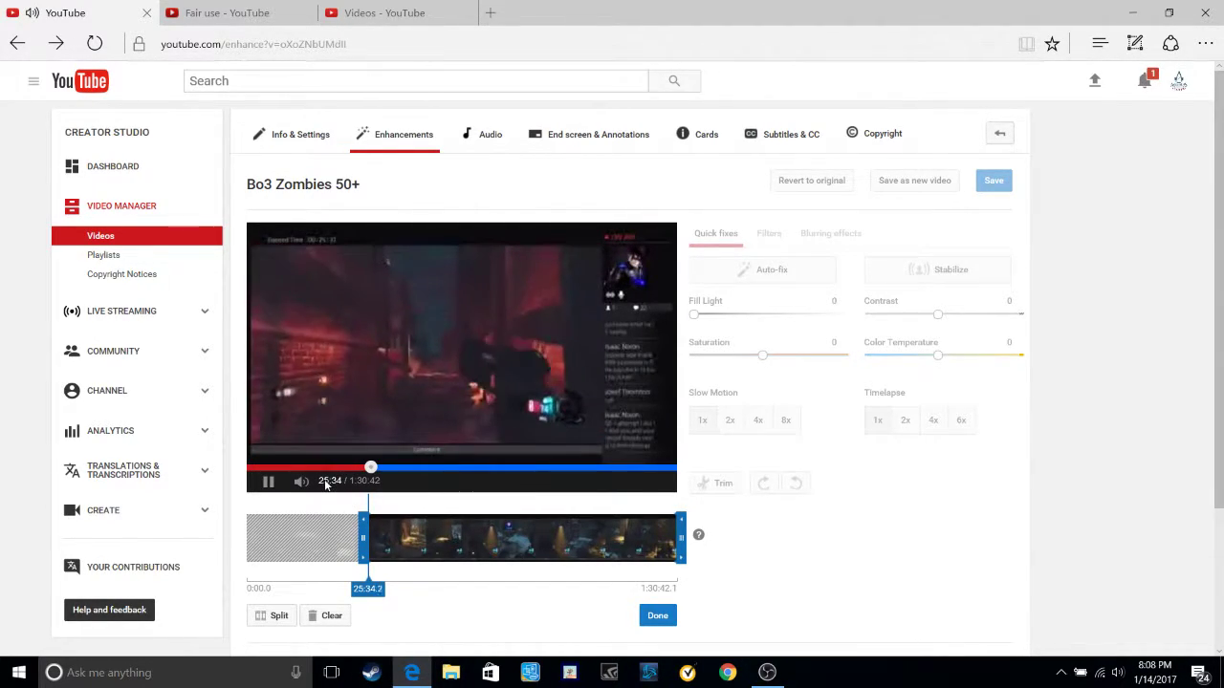
Pull the trim start back to about 24:51, play the footage briefly and pause it.
{"action": "left_click_drag", "start_coordinate": [362, 540], "coordinate": [358, 541]}
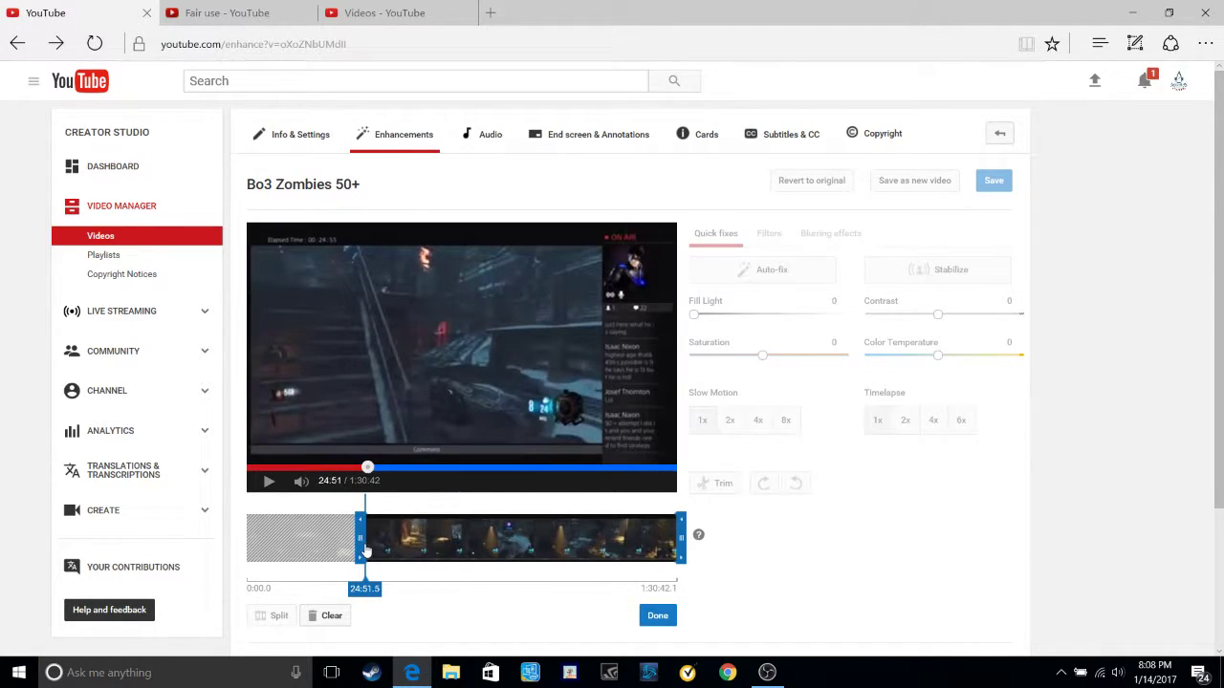
{"action": "left_click", "coordinate": [266, 484]}
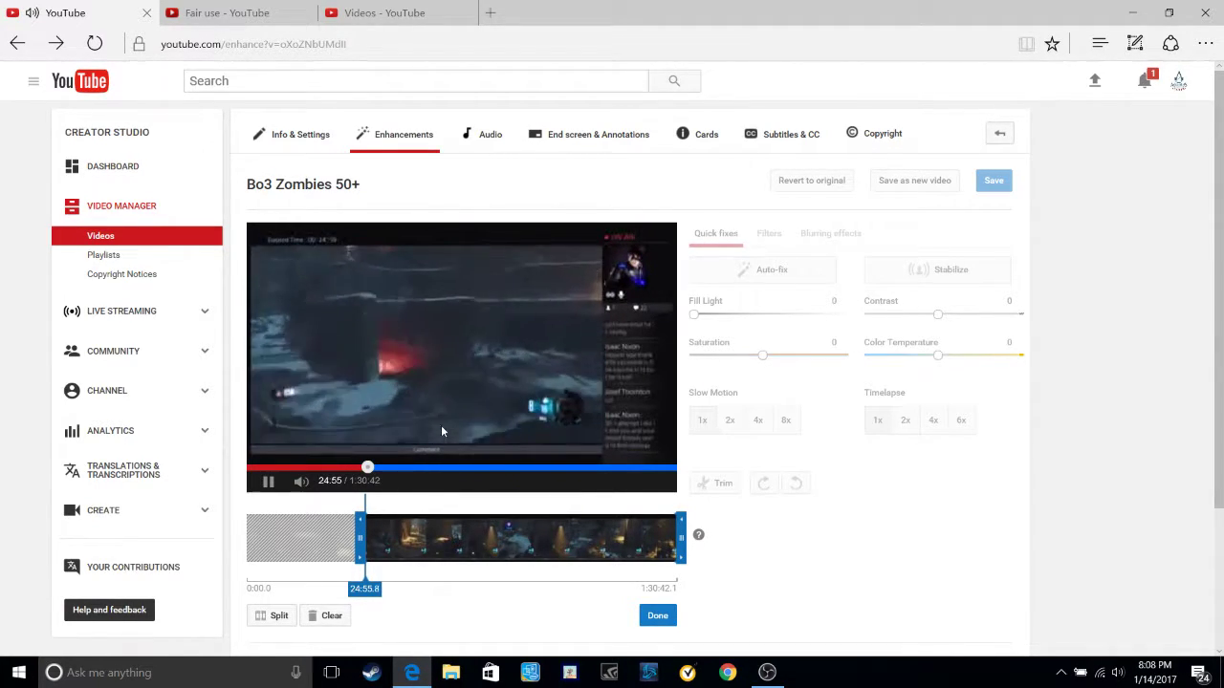
{"action": "left_click", "coordinate": [268, 481]}
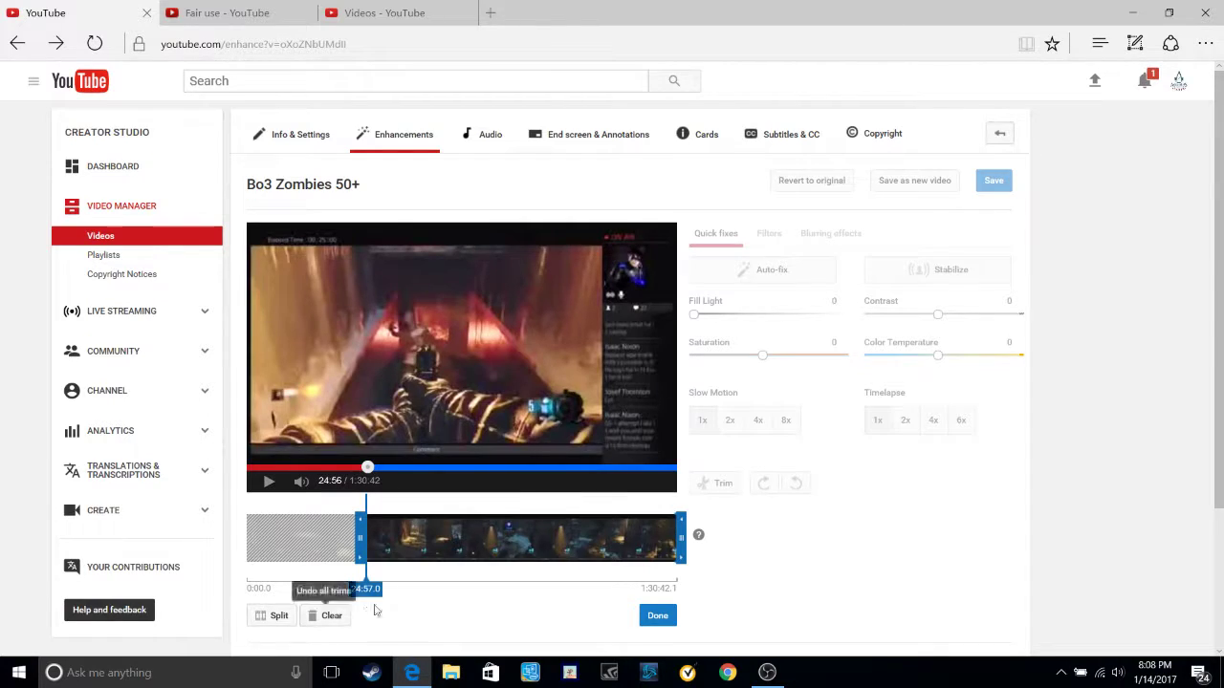
Set the trim start to about 3:01 and play the footage from about 24:41.
{"action": "scroll", "coordinate": [406, 573], "scroll_direction": "down", "scroll_amount": 1}
{"action": "left_click_drag", "start_coordinate": [360, 447], "coordinate": [257, 451]}
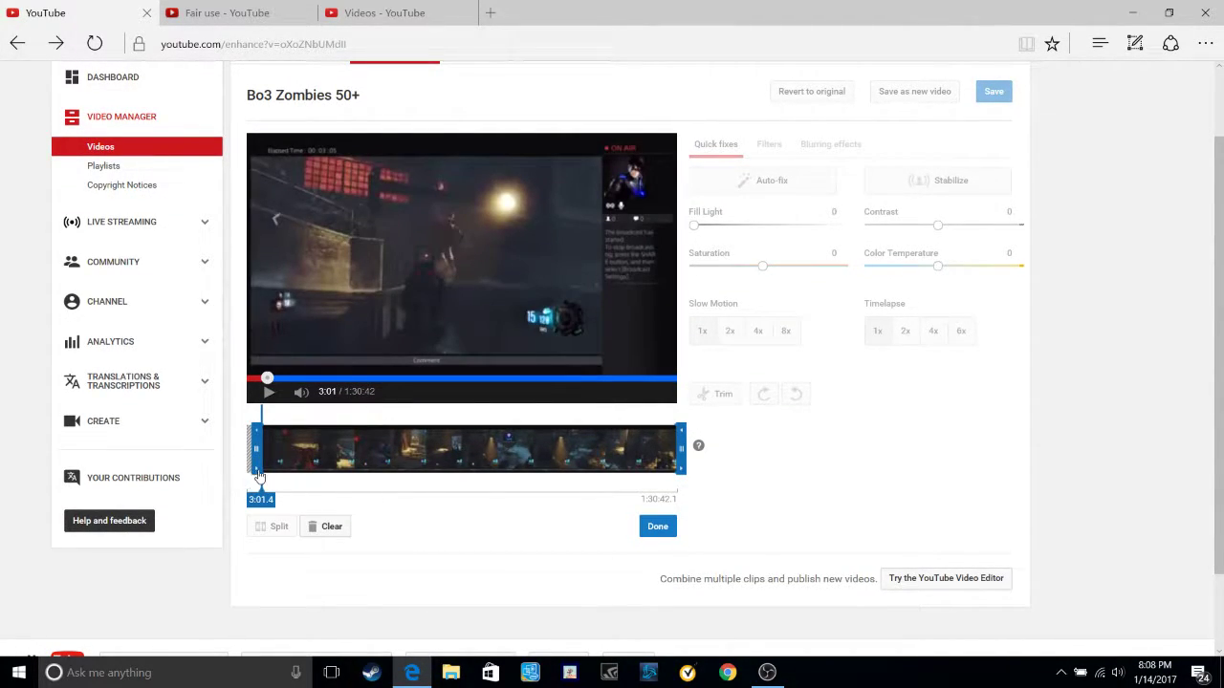
{"action": "left_click", "coordinate": [363, 467]}
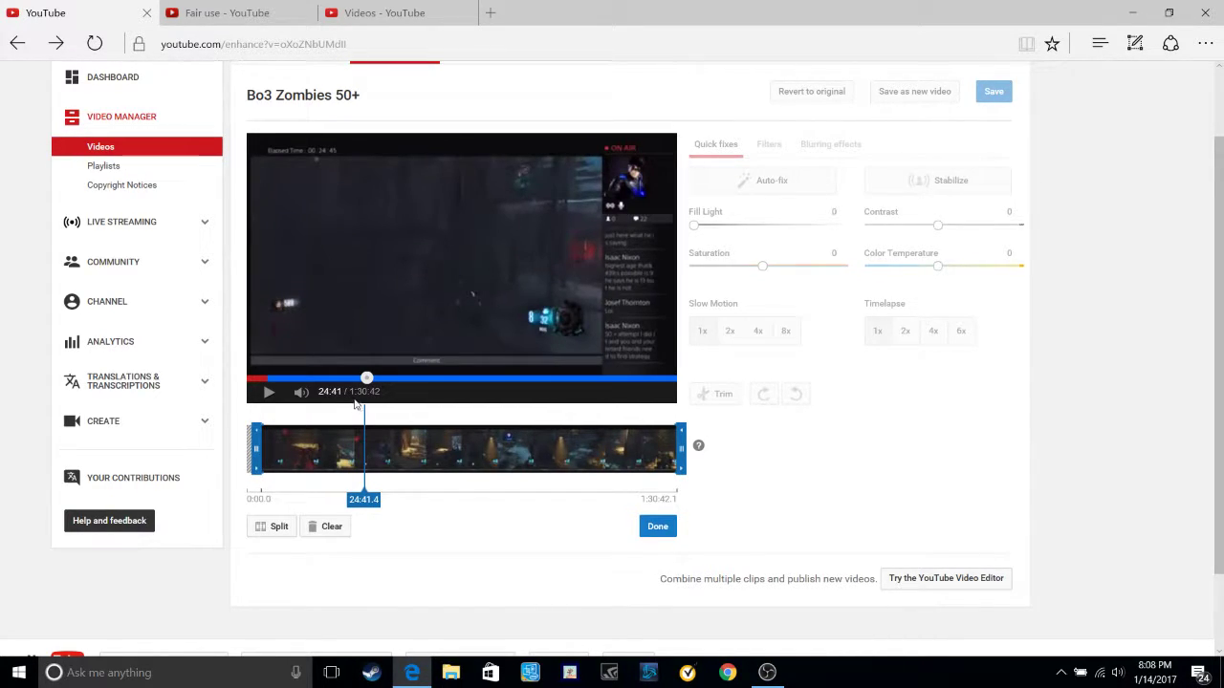
{"action": "left_click", "coordinate": [269, 392]}
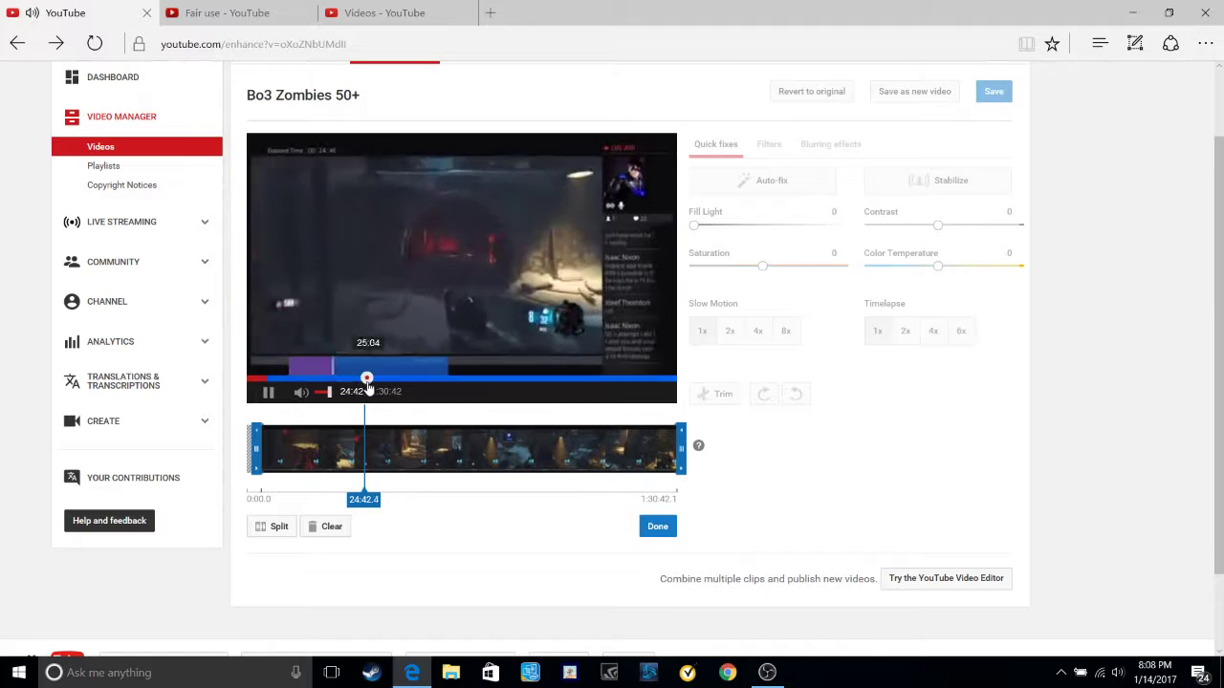
Check the footage around the claimed section at about 23:10 and 25:11, and apply the trim.
{"action": "left_click", "coordinate": [361, 380]}
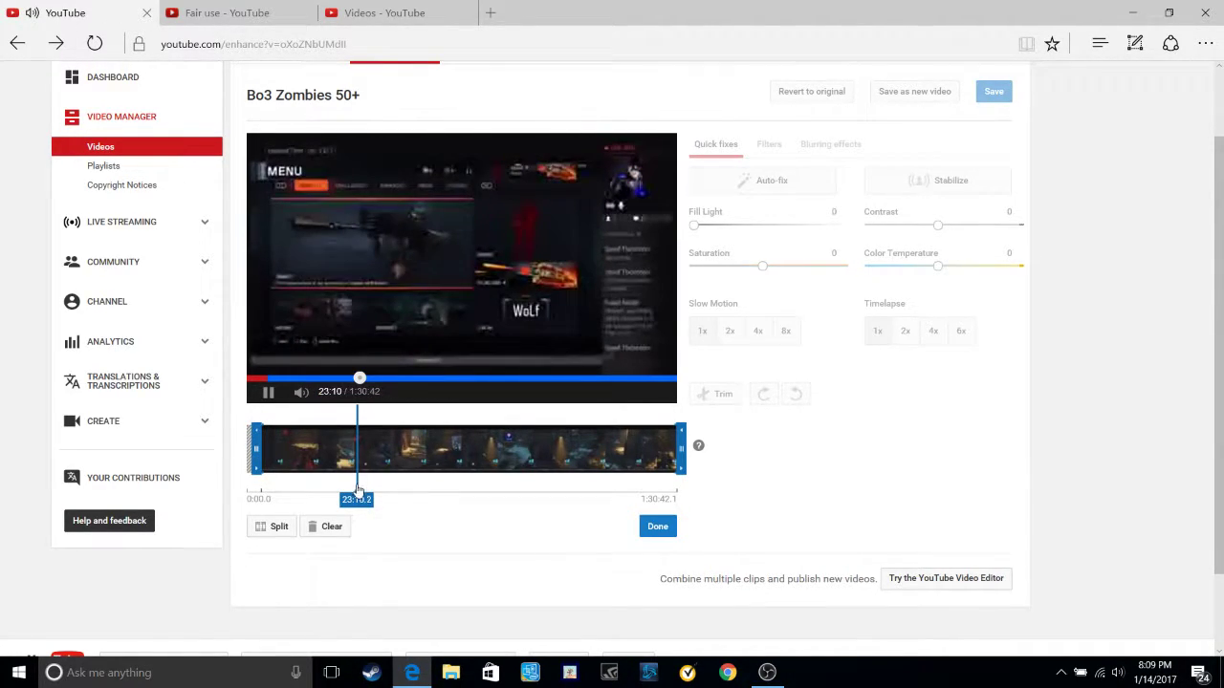
{"action": "left_click_drag", "start_coordinate": [361, 494], "coordinate": [369, 449]}
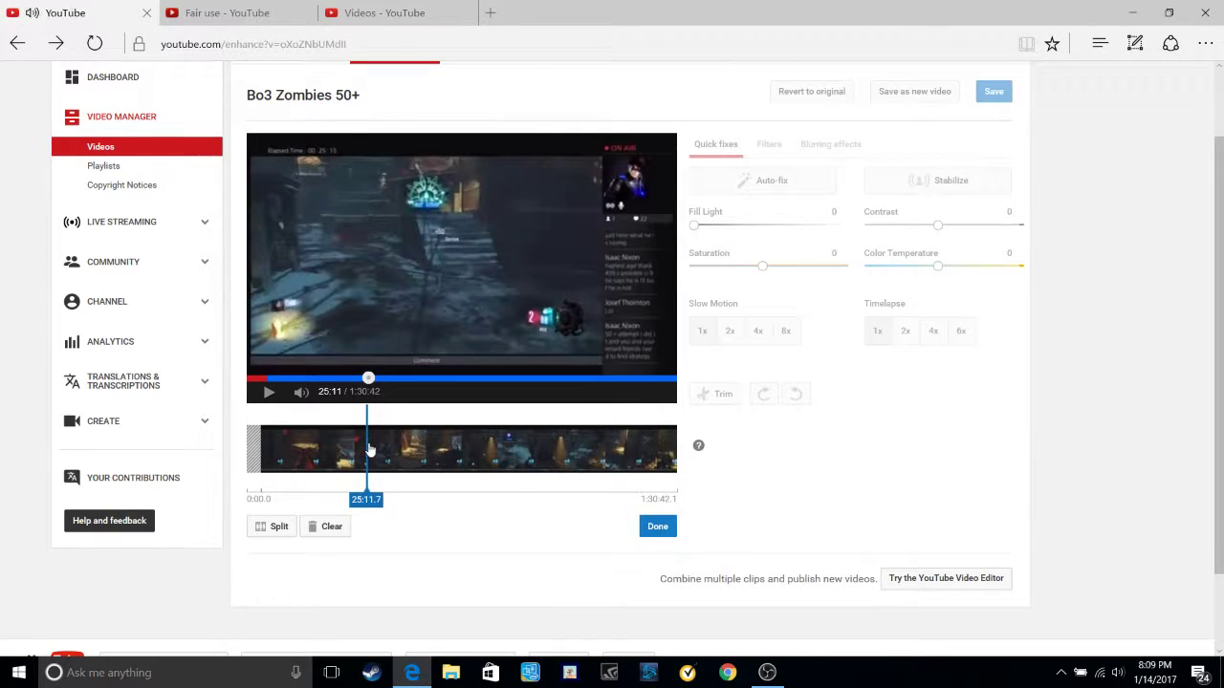
{"action": "scroll", "coordinate": [304, 395], "scroll_direction": "down", "scroll_amount": 2}
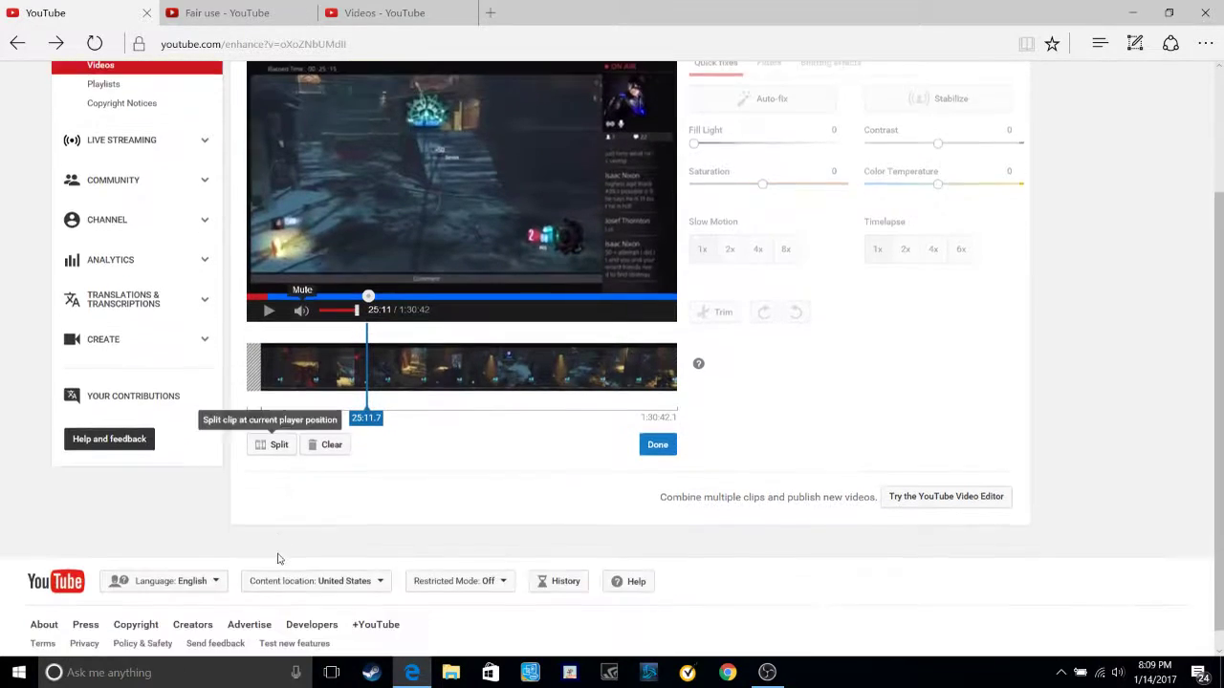
{"action": "left_click", "coordinate": [675, 437]}
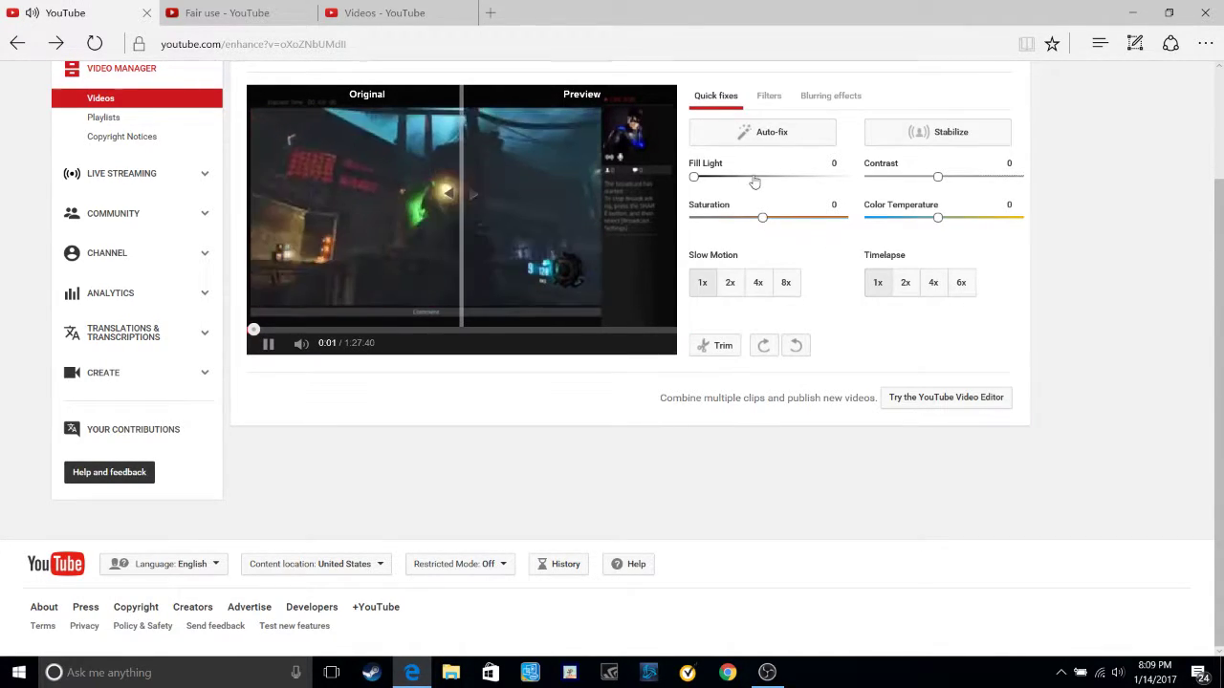
Try a saturation of +5 on the trimmed video, and set the saturation to -5.
{"action": "left_click_drag", "start_coordinate": [762, 218], "coordinate": [927, 218]}
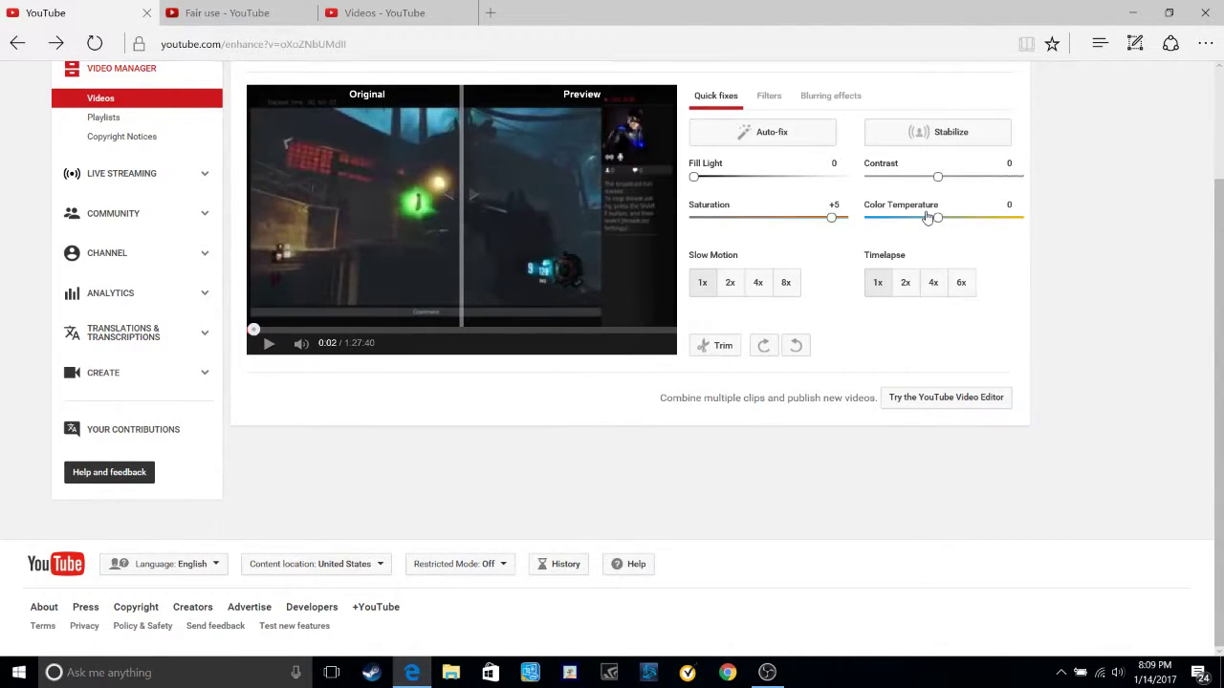
{"action": "left_click_drag", "start_coordinate": [831, 218], "coordinate": [803, 218]}
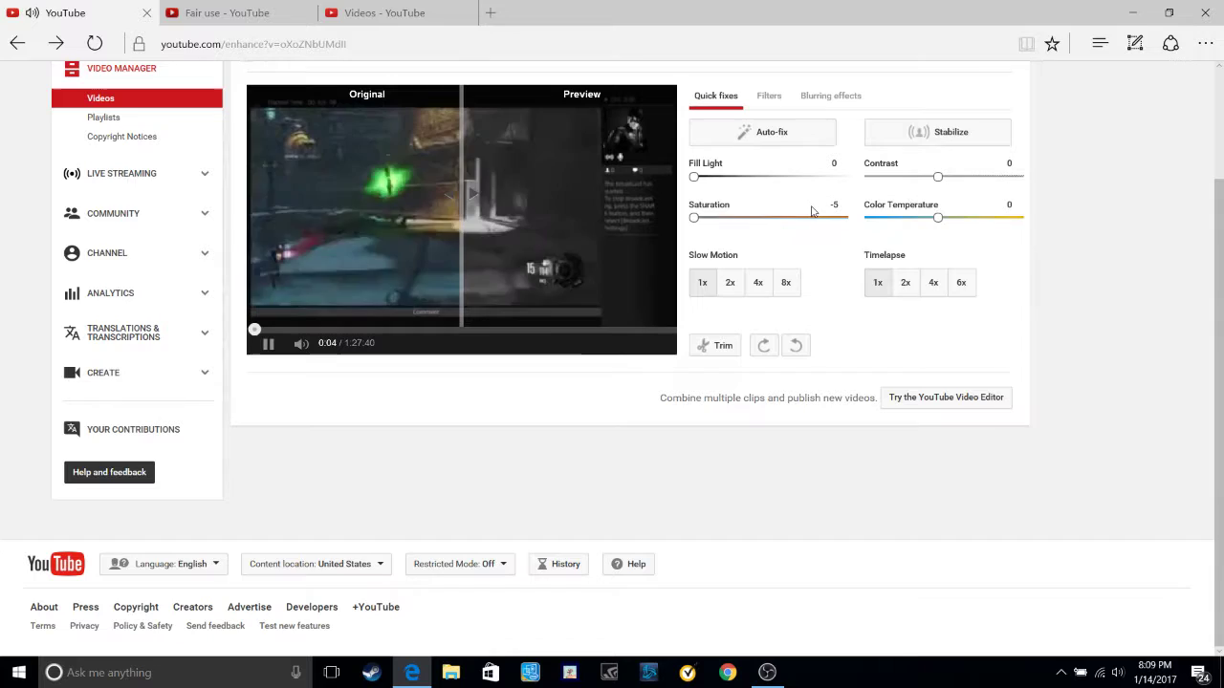
Reset the saturation to 0, and try a contrast of +5 before returning the contrast to 0.
{"action": "left_click", "coordinate": [703, 220]}
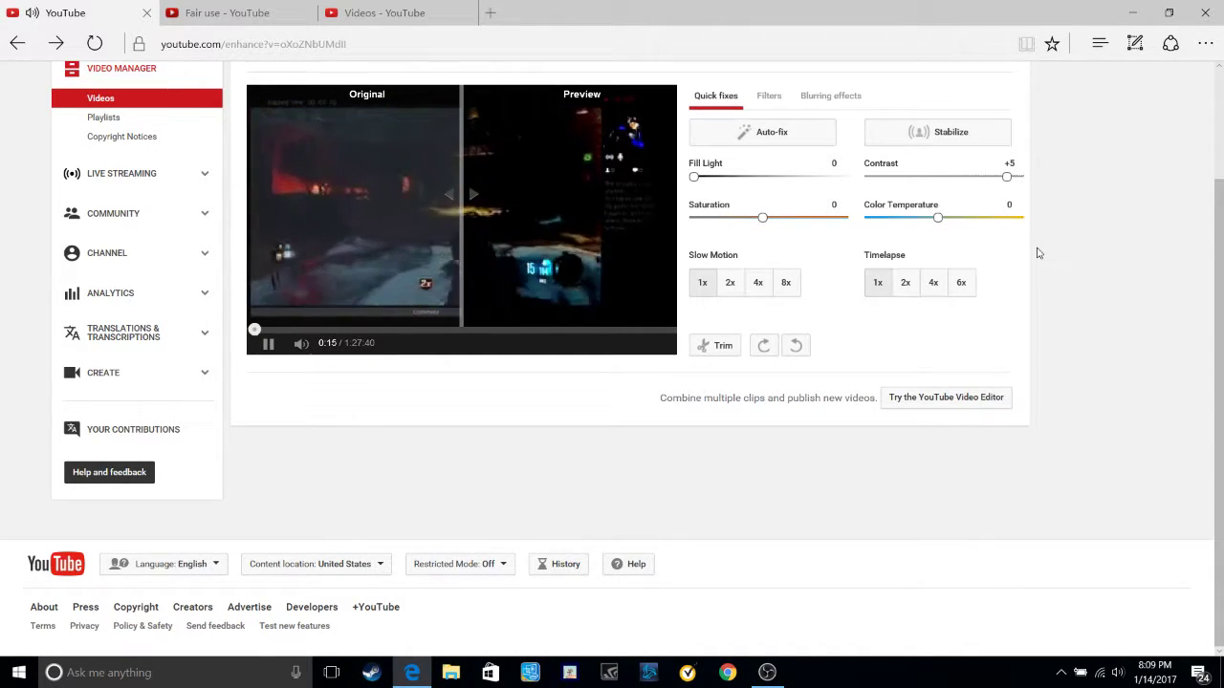
{"action": "left_click_drag", "start_coordinate": [1005, 177], "coordinate": [979, 178]}
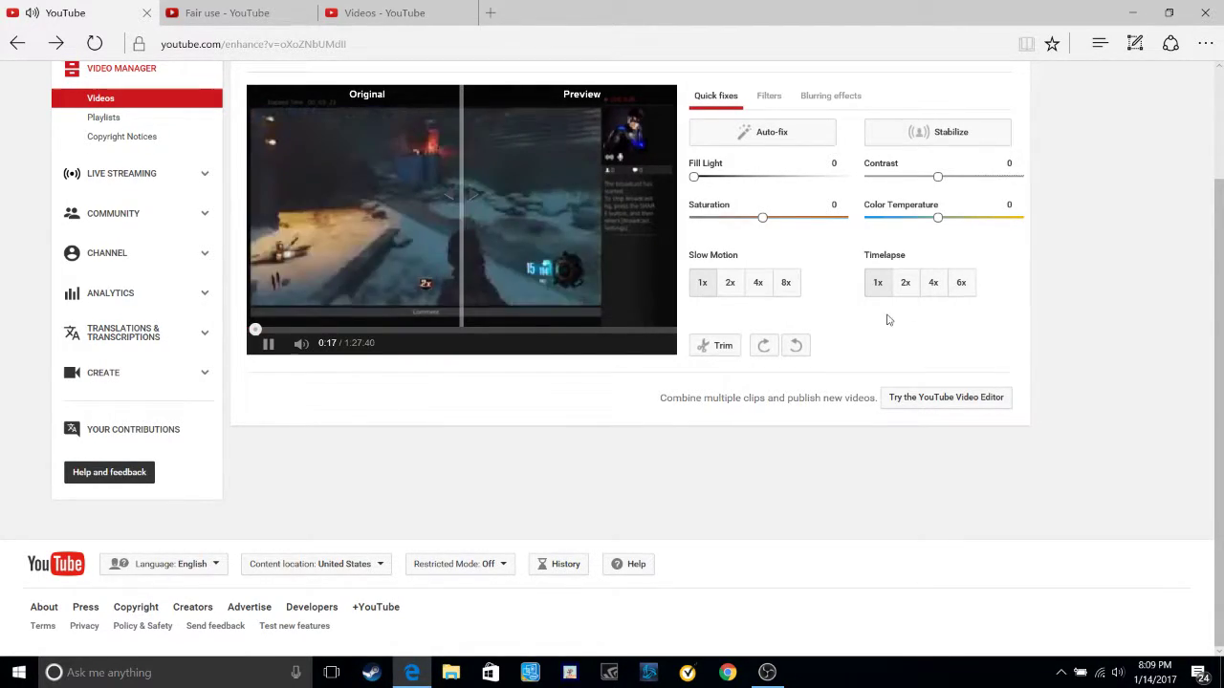
Try the 6x timelapse and return it to 1x, and set the saturation to +2.
{"action": "left_click", "coordinate": [961, 283]}
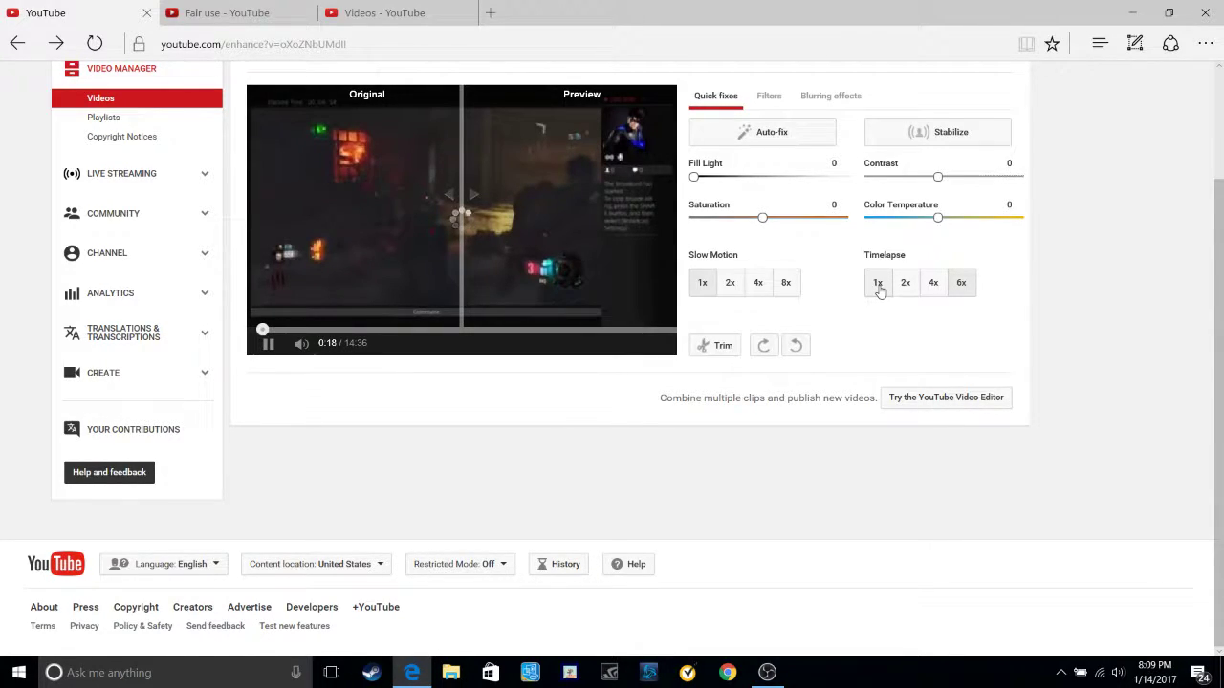
{"action": "left_click", "coordinate": [879, 287]}
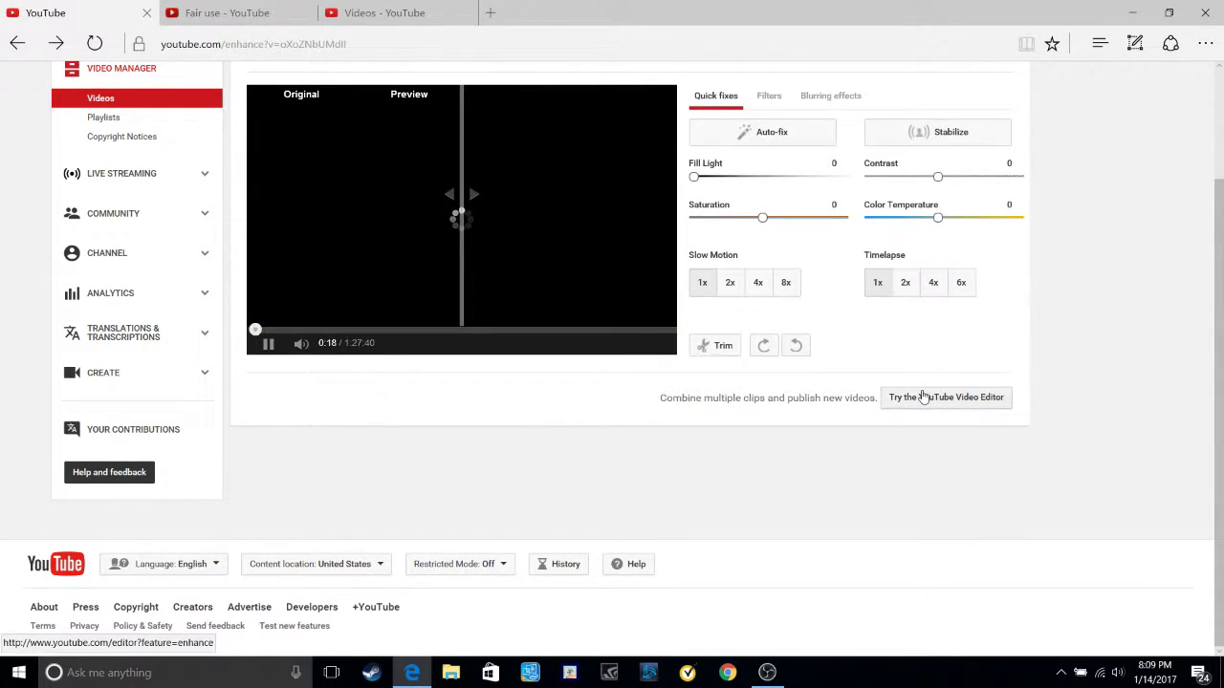
{"action": "scroll", "coordinate": [923, 397], "scroll_direction": "up", "scroll_amount": 3}
{"action": "left_click", "coordinate": [790, 355]}
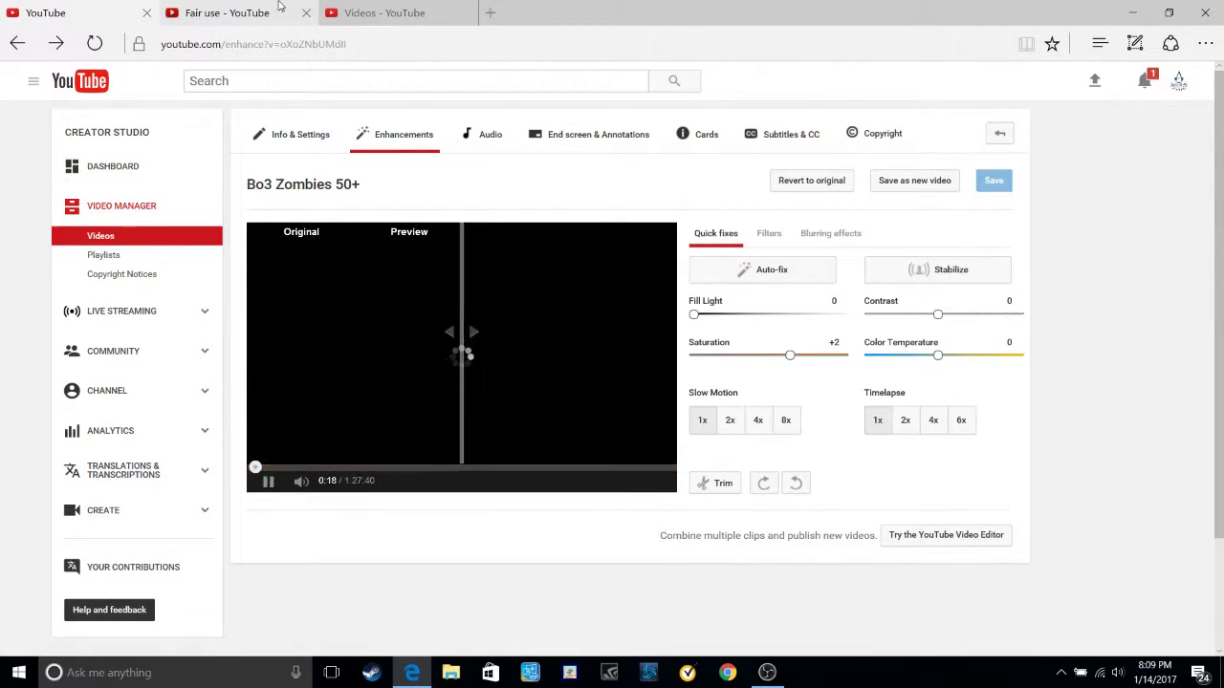
Look briefly at the Fair use page, return to the video's enhancements, and minimize the browser to show the desktop.
{"action": "left_click", "coordinate": [268, 9]}
{"action": "left_click", "coordinate": [101, 14]}
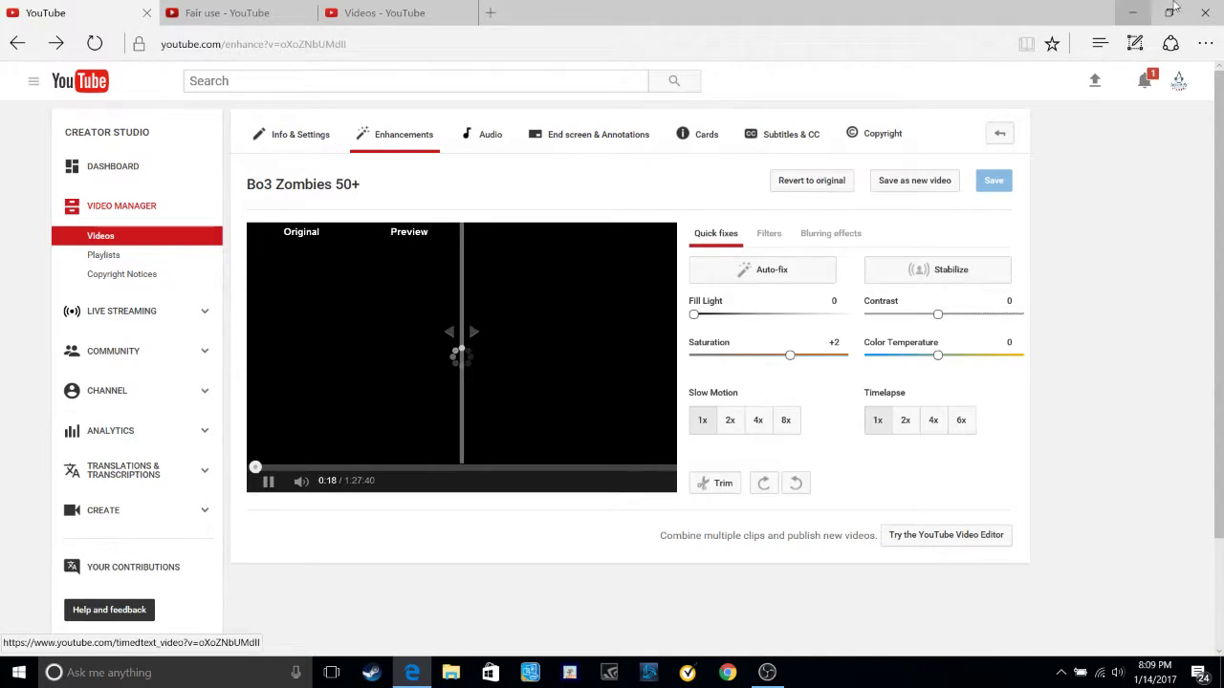
{"action": "left_click", "coordinate": [1132, 13]}
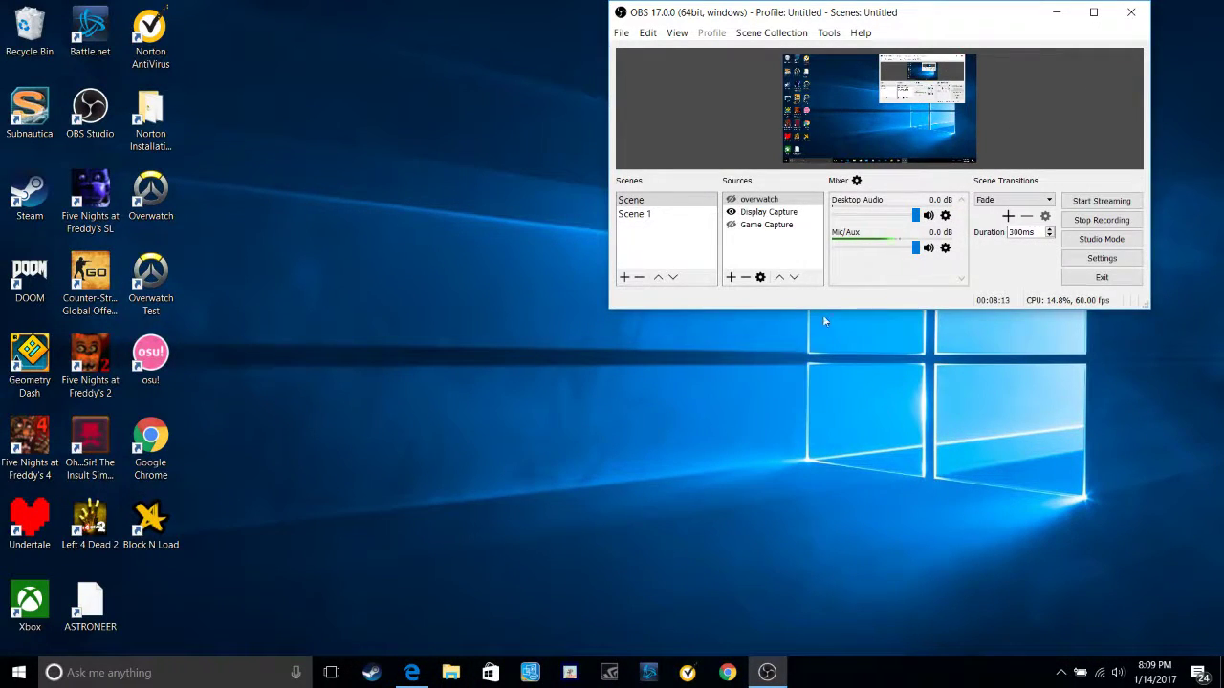